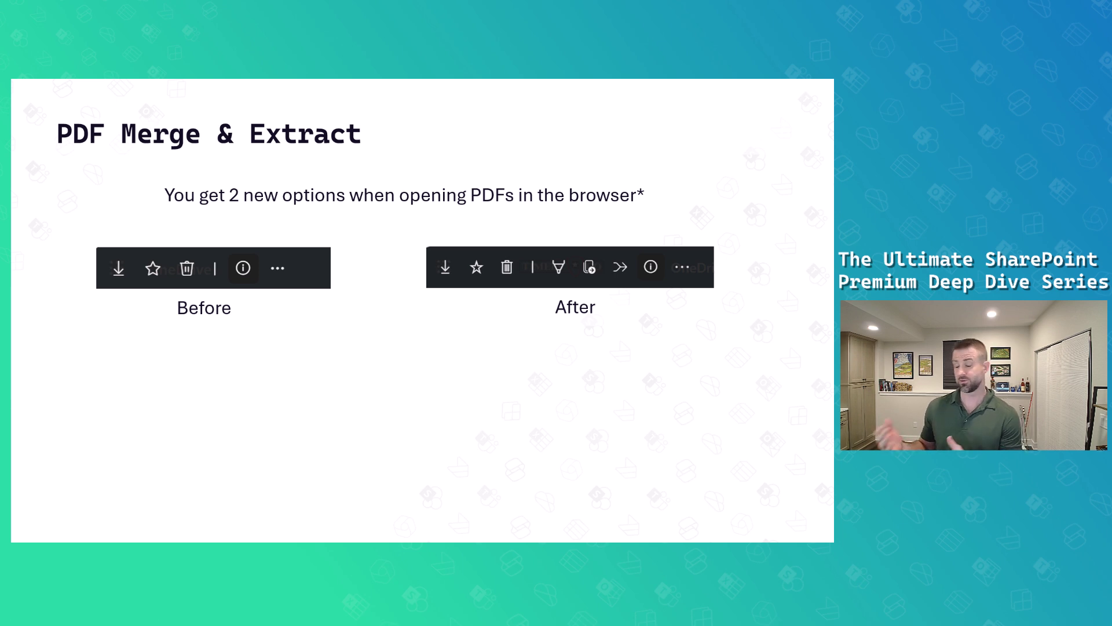
Play the slide's animations to reveal the merge and extract PDF option screenshots.
key(Right)
key(Right)
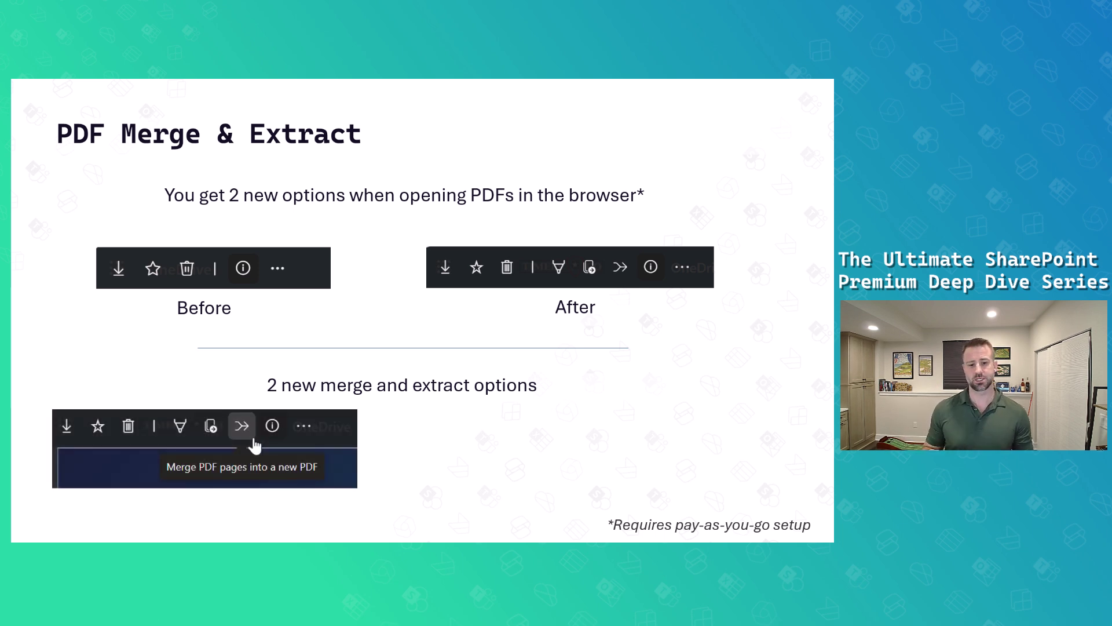
key(Right)
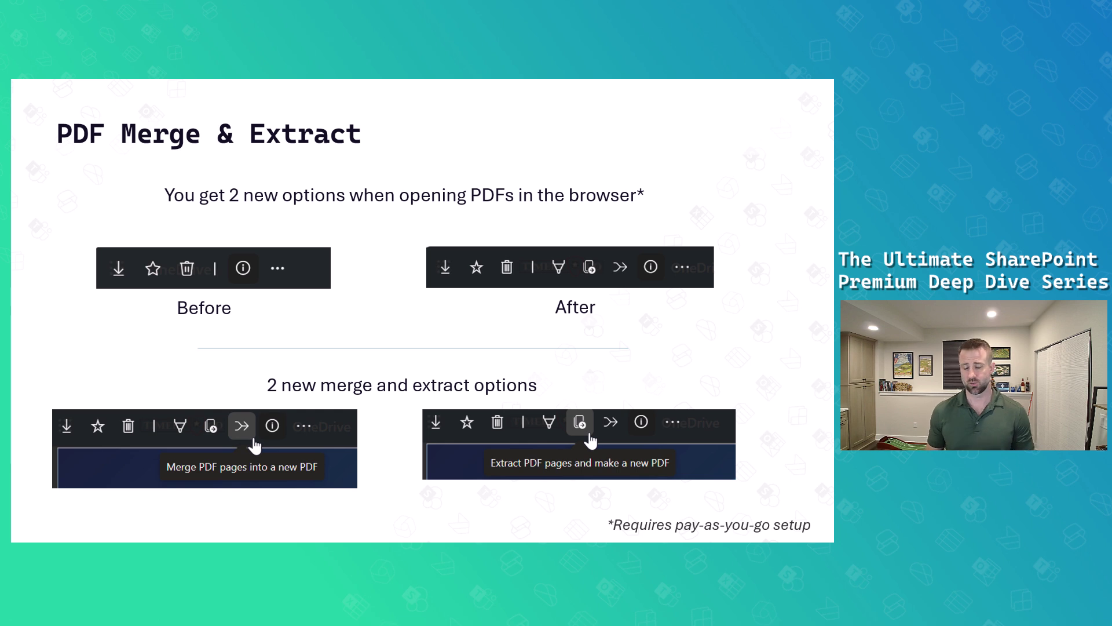
Reveal the PDF Merge slide's four step bullets, then advance to the PDF Merge demo slide.
key(Right)
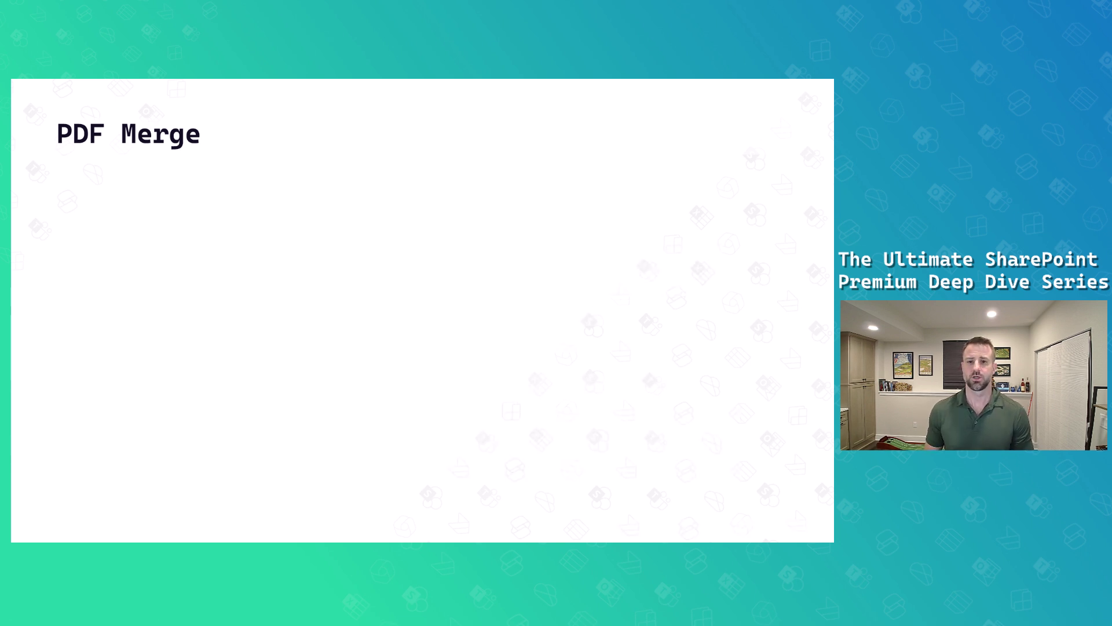
key(Right)
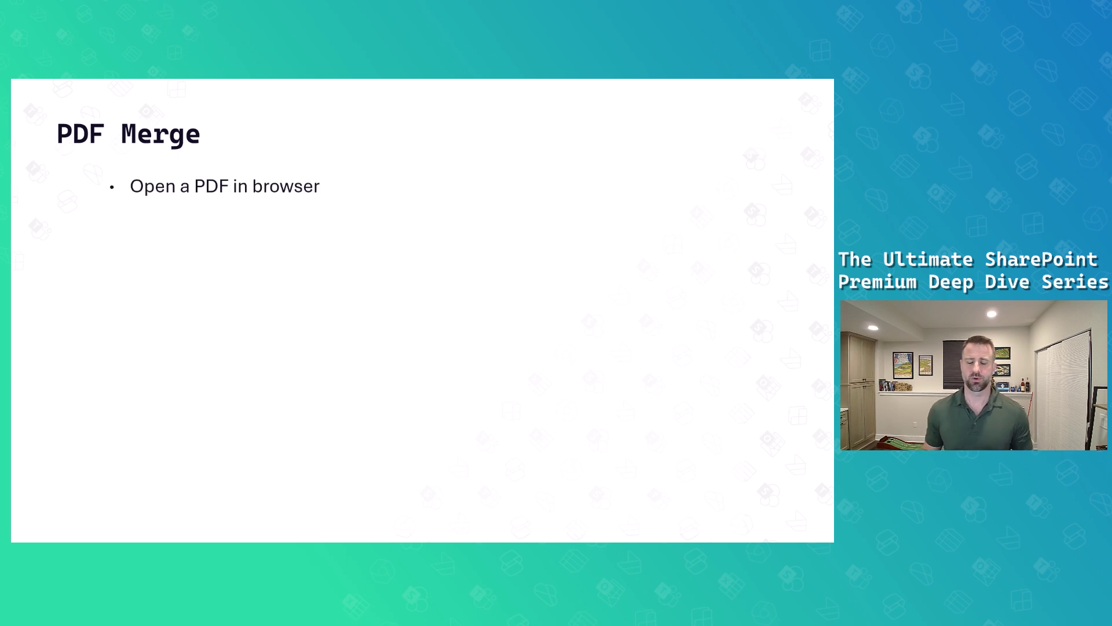
key(Right)
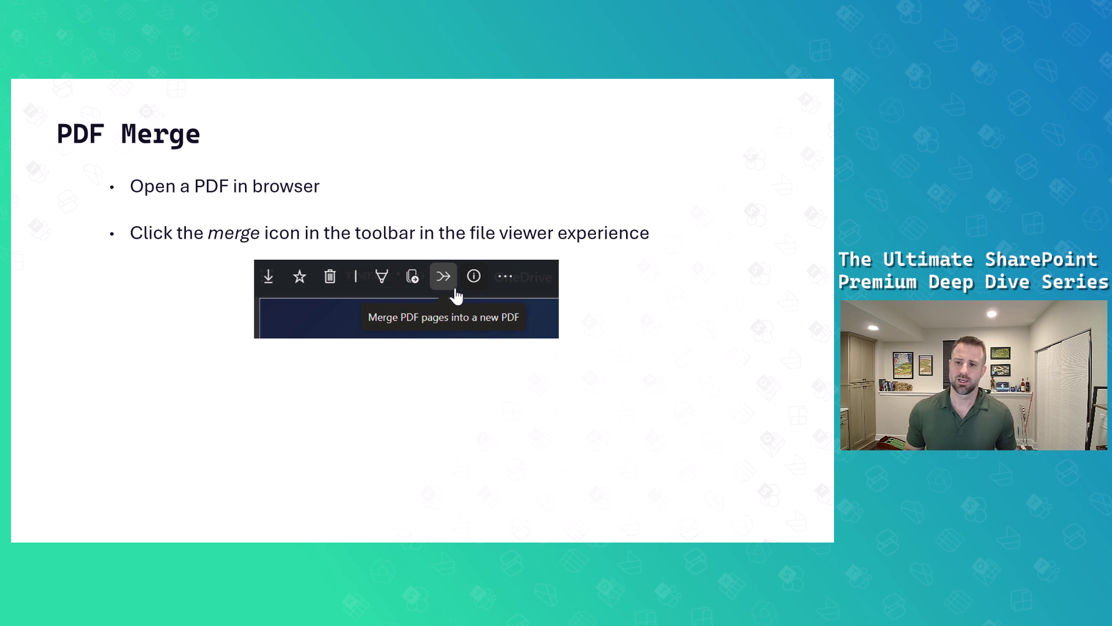
key(Right)
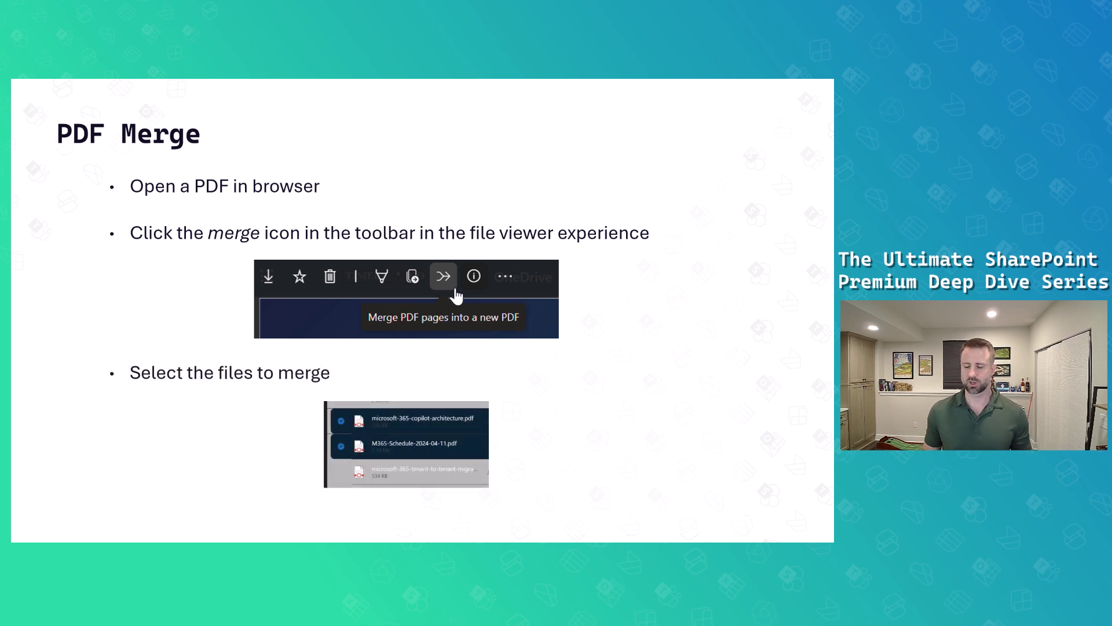
key(Right)
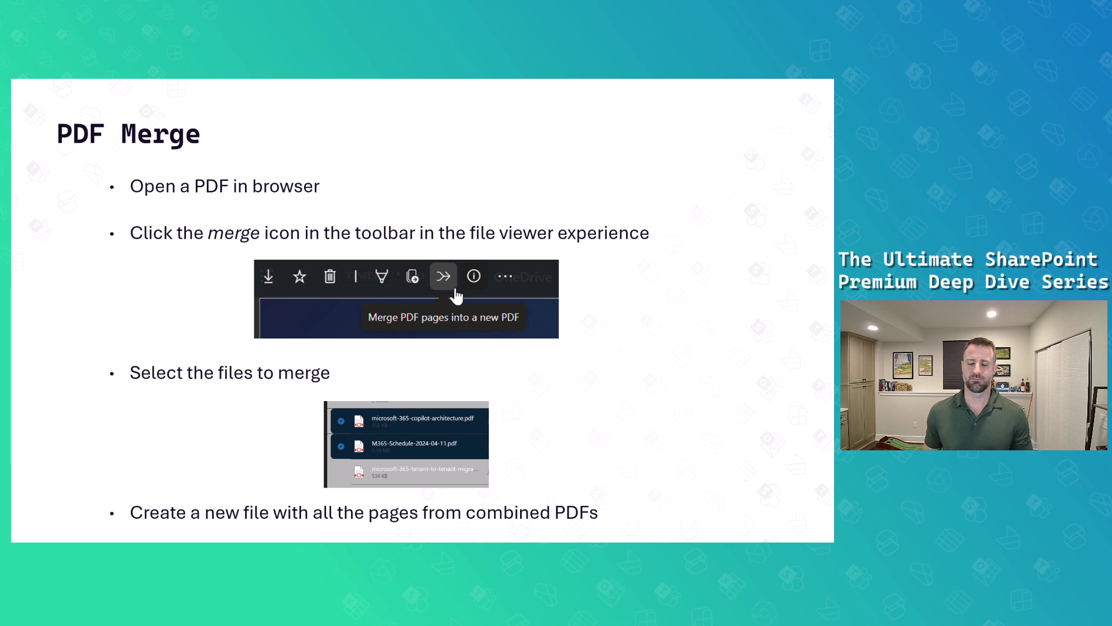
key(Right)
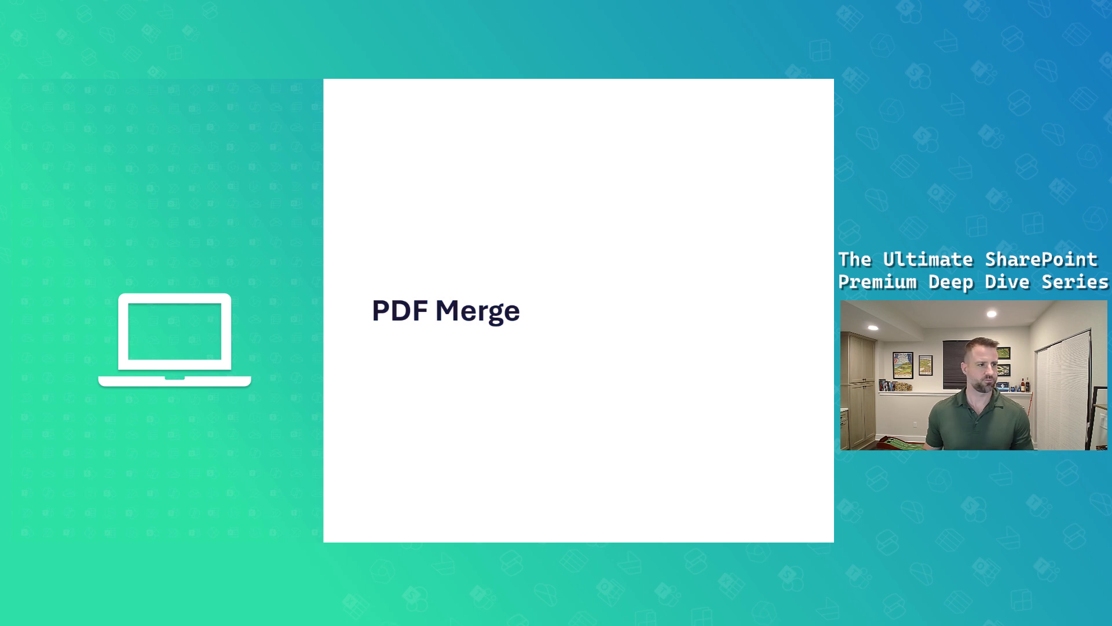
In the Demo folder, ink-mark the 1-pager and Quickstart Guide PDFs.
key(alt+Tab)
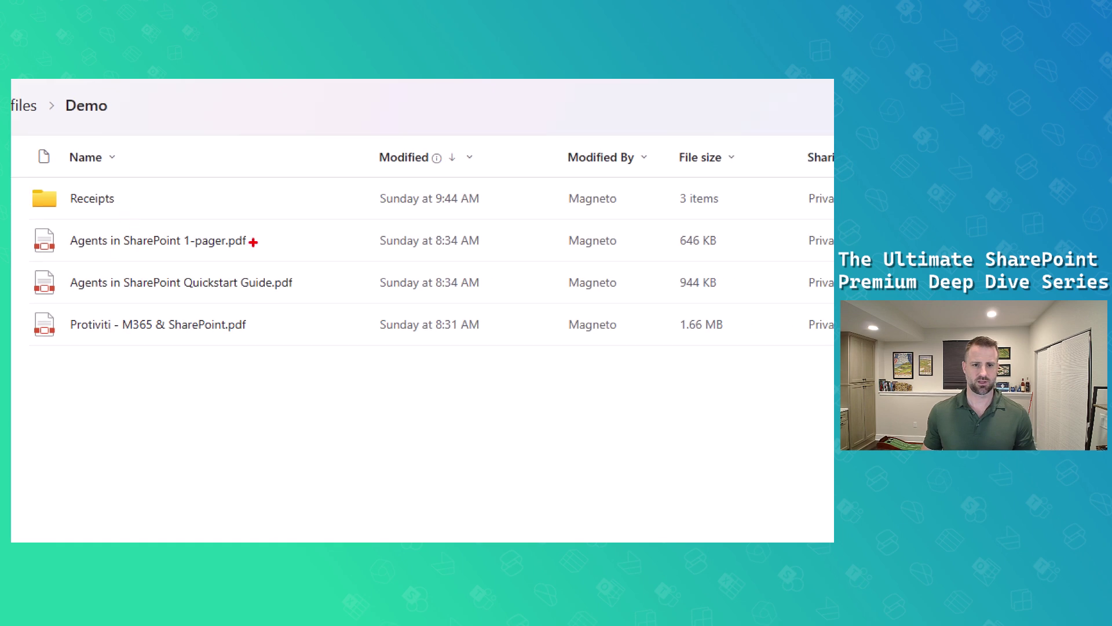
drag(263, 228, 311, 297)
drag(172, 305, 268, 299)
drag(138, 251, 239, 256)
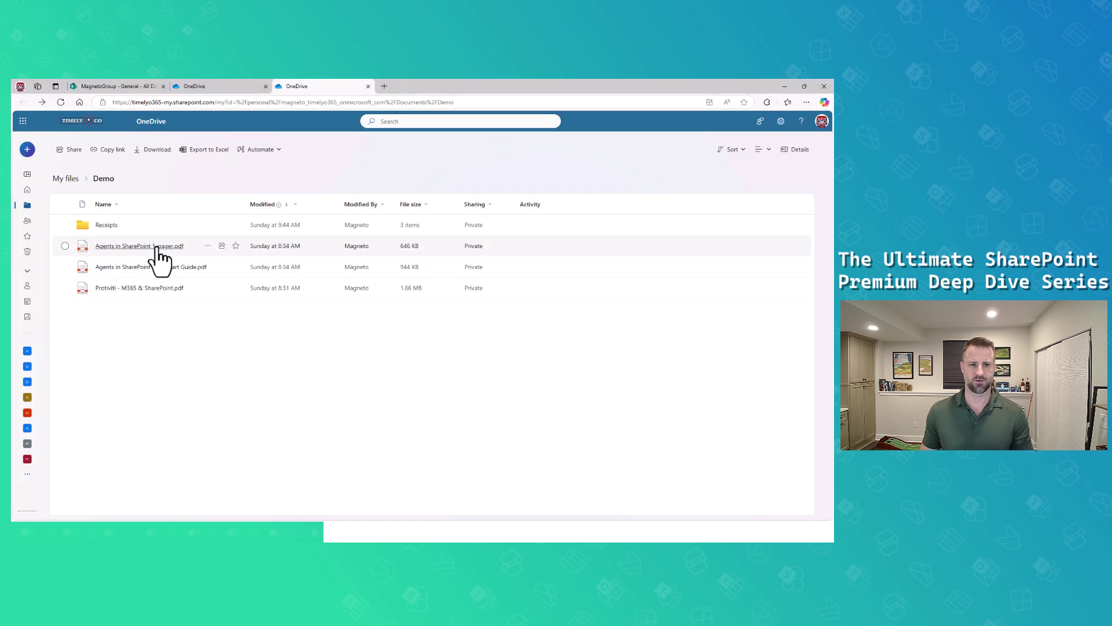
Open 'Agents in SharePoint 1-pager.pdf' and read through to page 2.
click(155, 247)
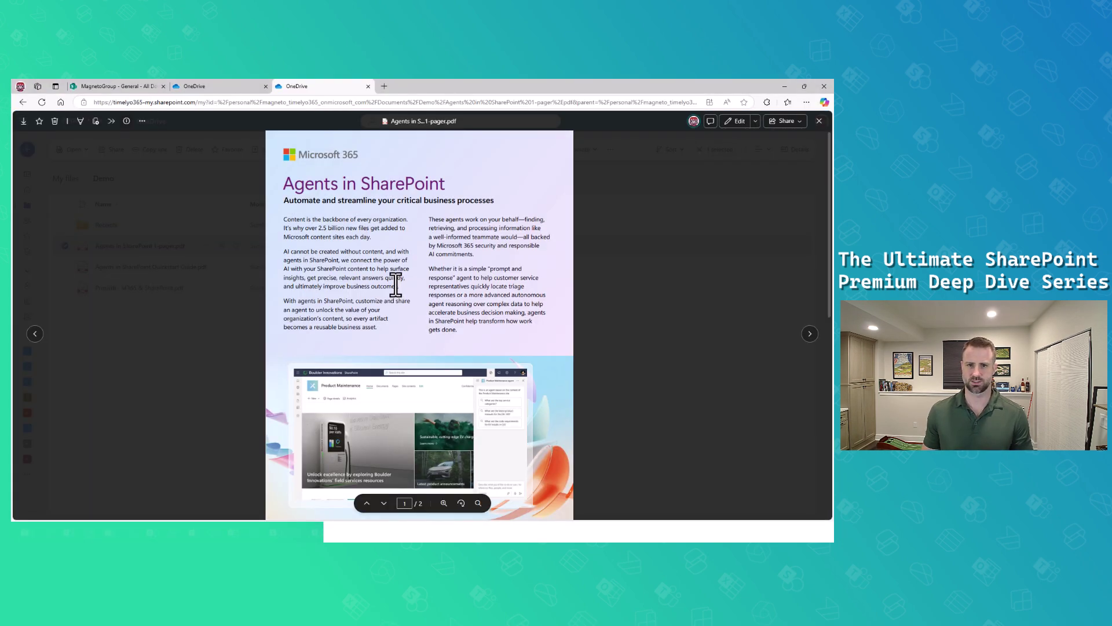
scroll(310, 200, down, 1)
scroll(304, 180, up, 1)
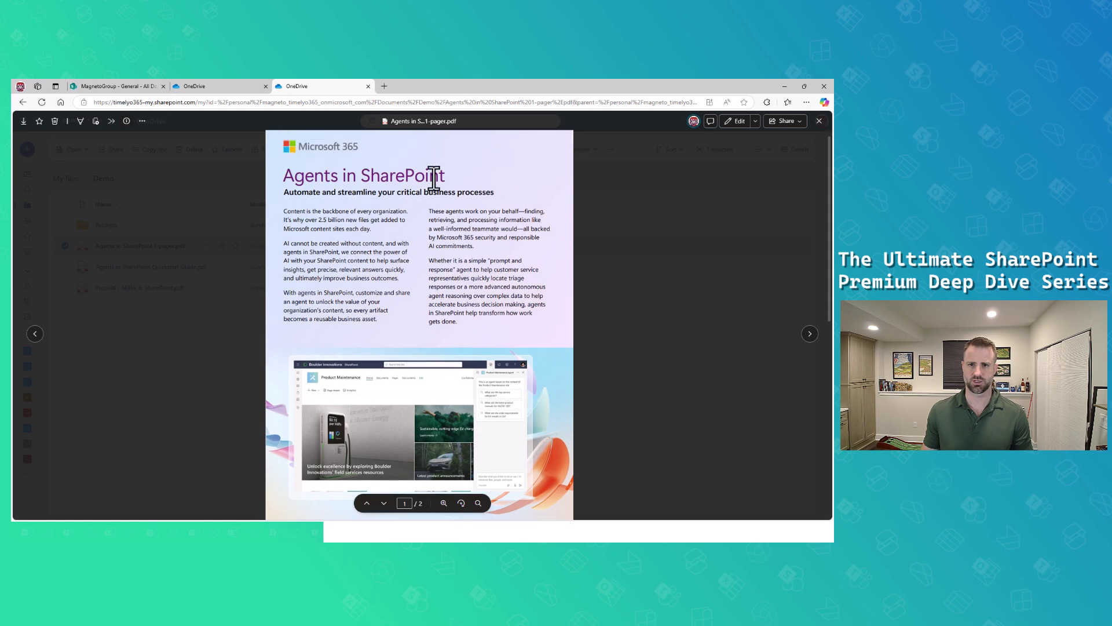
drag(387, 200, 491, 199)
scroll(388, 253, down, 10)
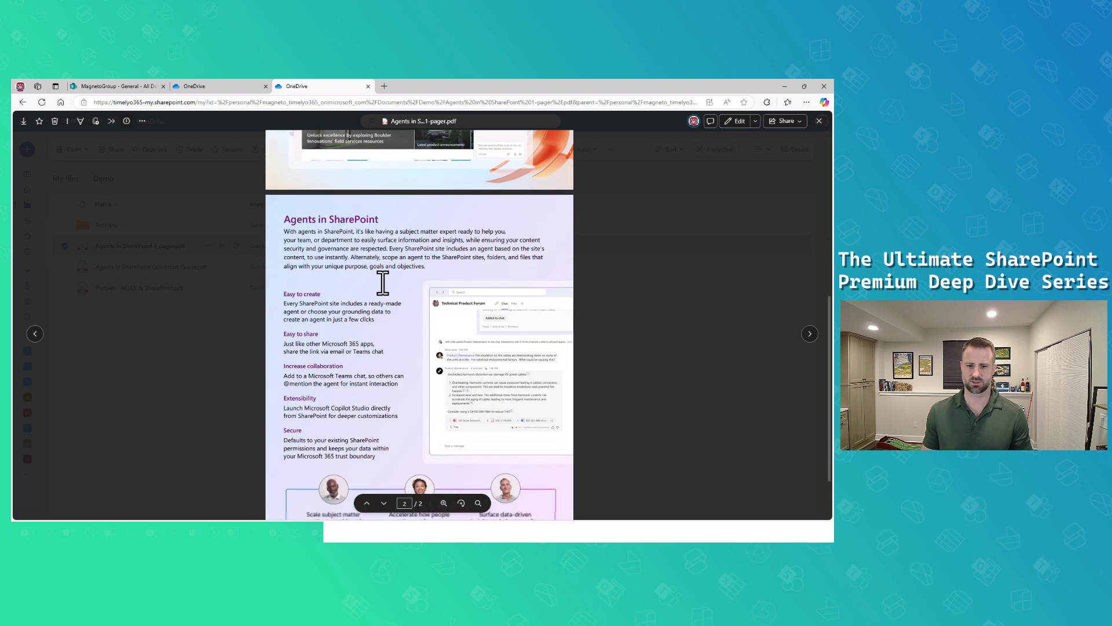
drag(284, 267, 358, 267)
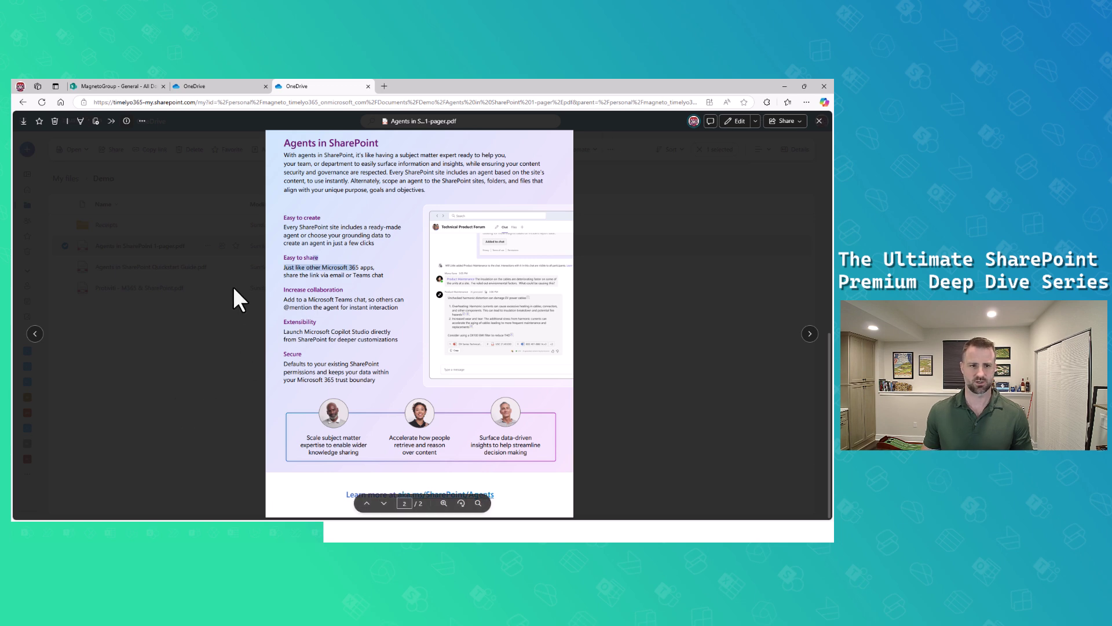
Open 'Agents in SharePoint Quickstart Guide.pdf' and zoom it to 200%, then 150%.
click(819, 120)
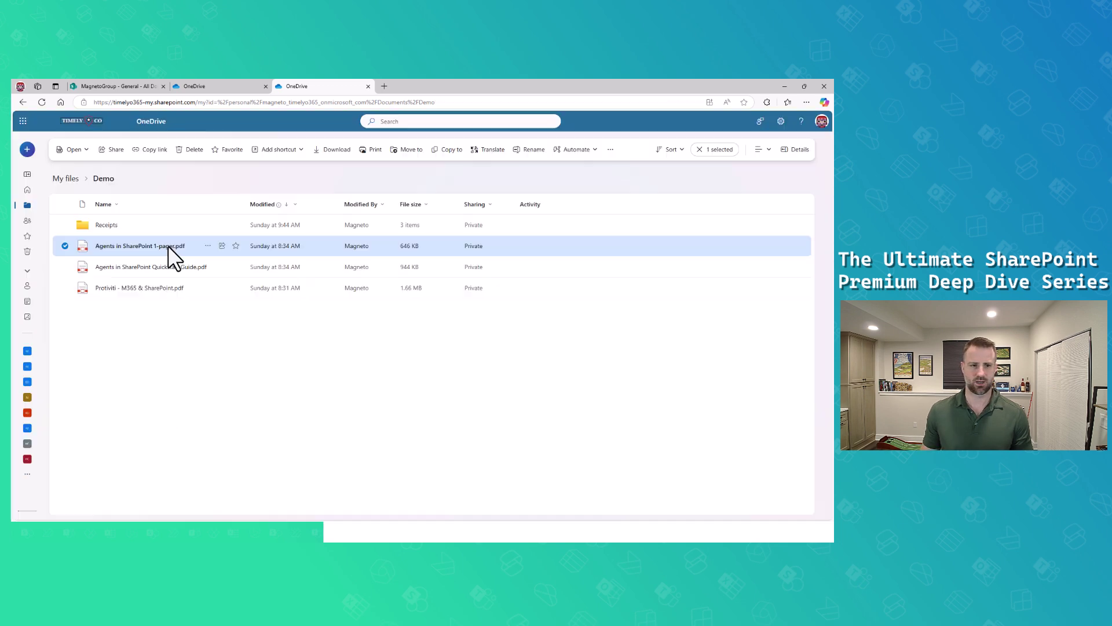
click(139, 267)
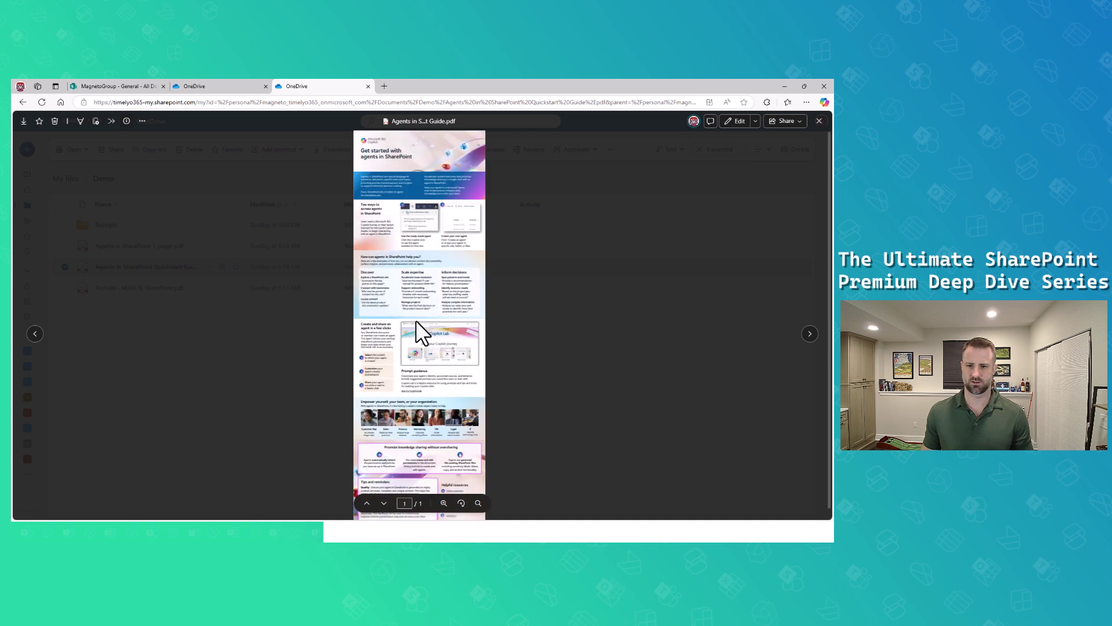
click(453, 509)
click(453, 508)
click(453, 508)
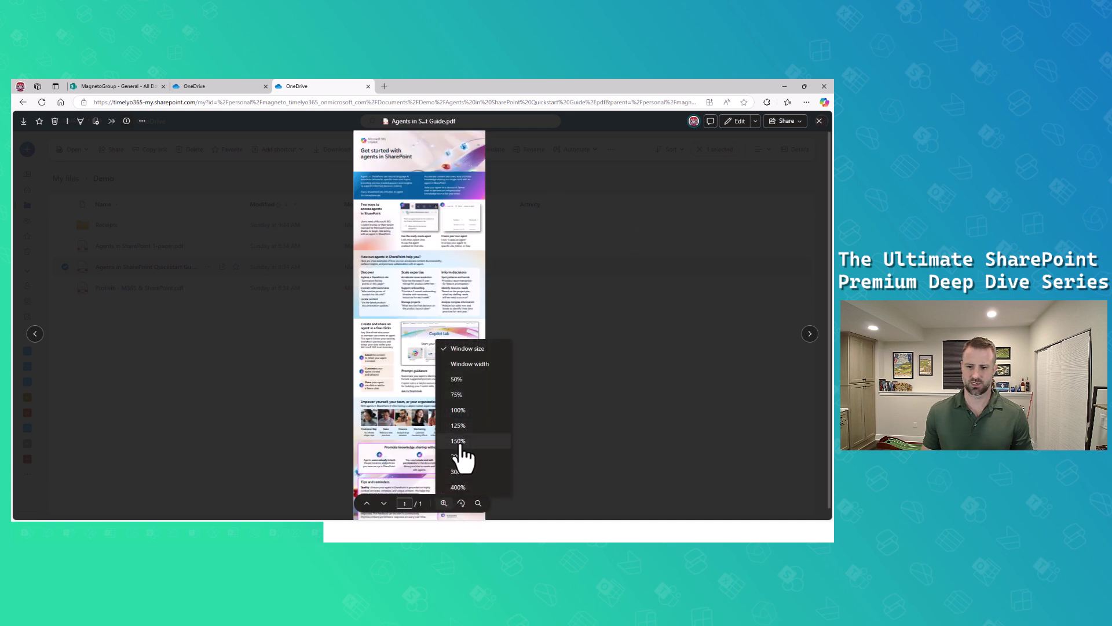
click(461, 456)
click(445, 503)
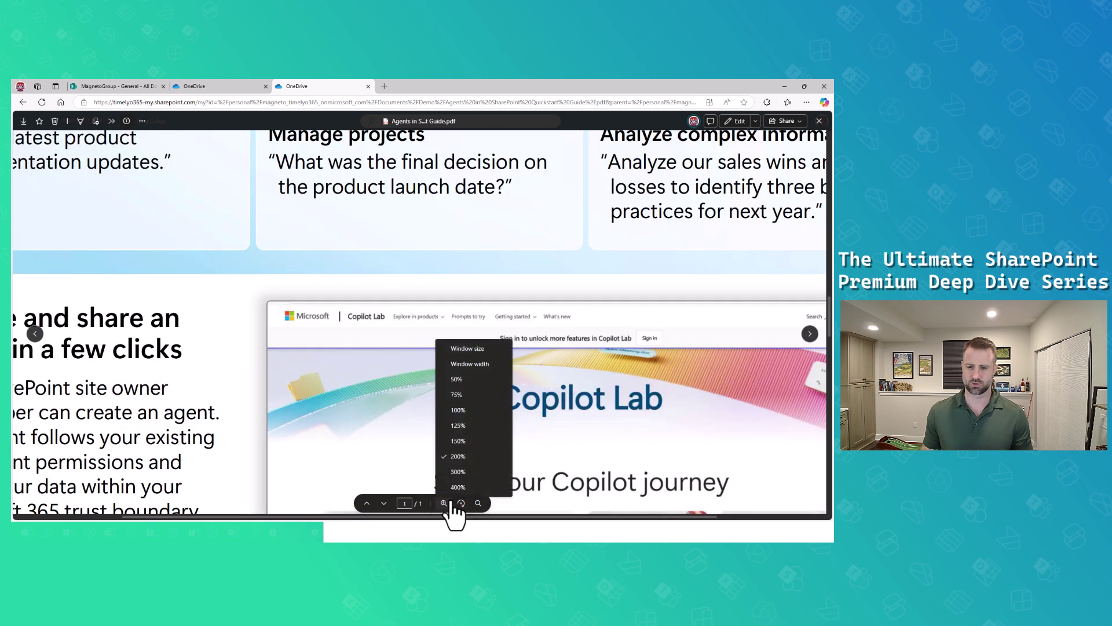
click(458, 441)
Scroll through the enlarged Quickstart Guide page.
scroll(346, 367, down, 5)
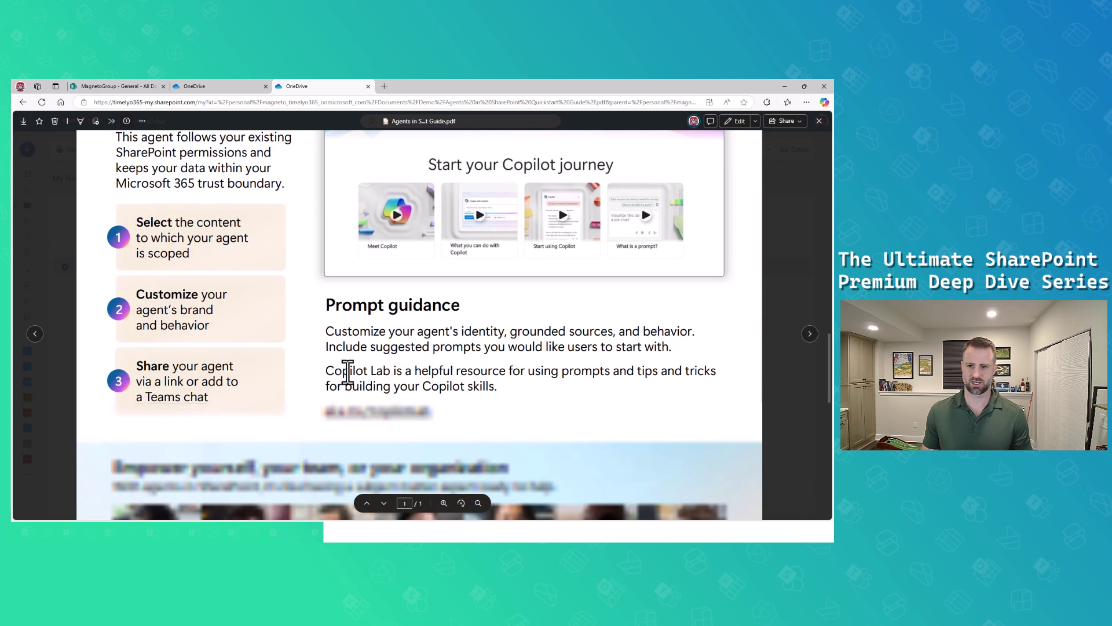
scroll(346, 371, down, 3)
scroll(345, 374, down, 2)
scroll(346, 374, down, 1)
scroll(345, 374, up, 1)
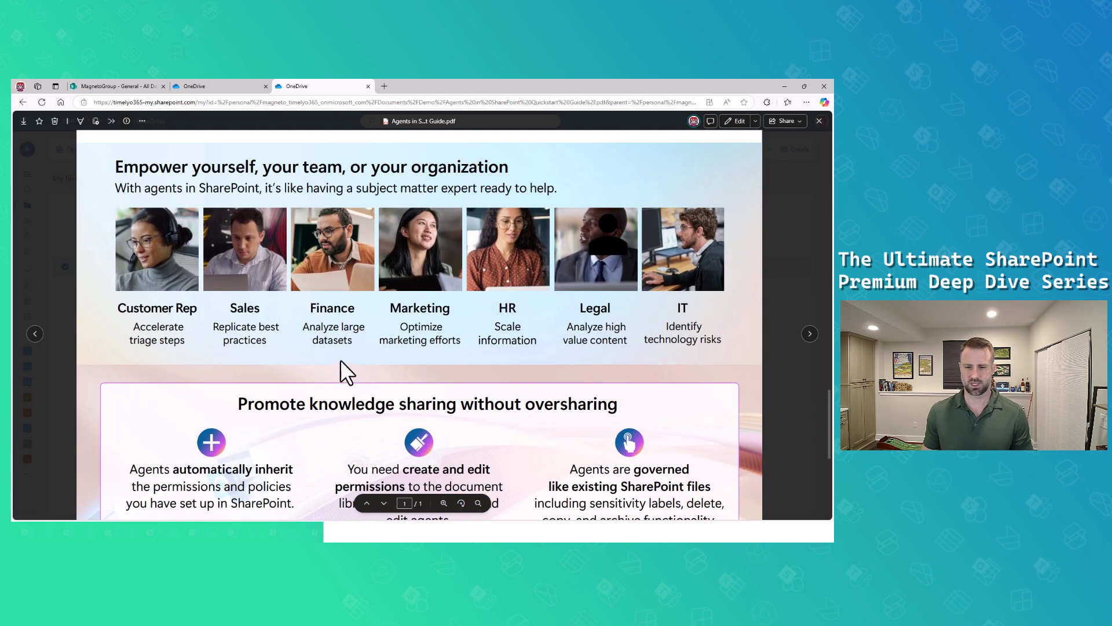
scroll(340, 360, down, 6)
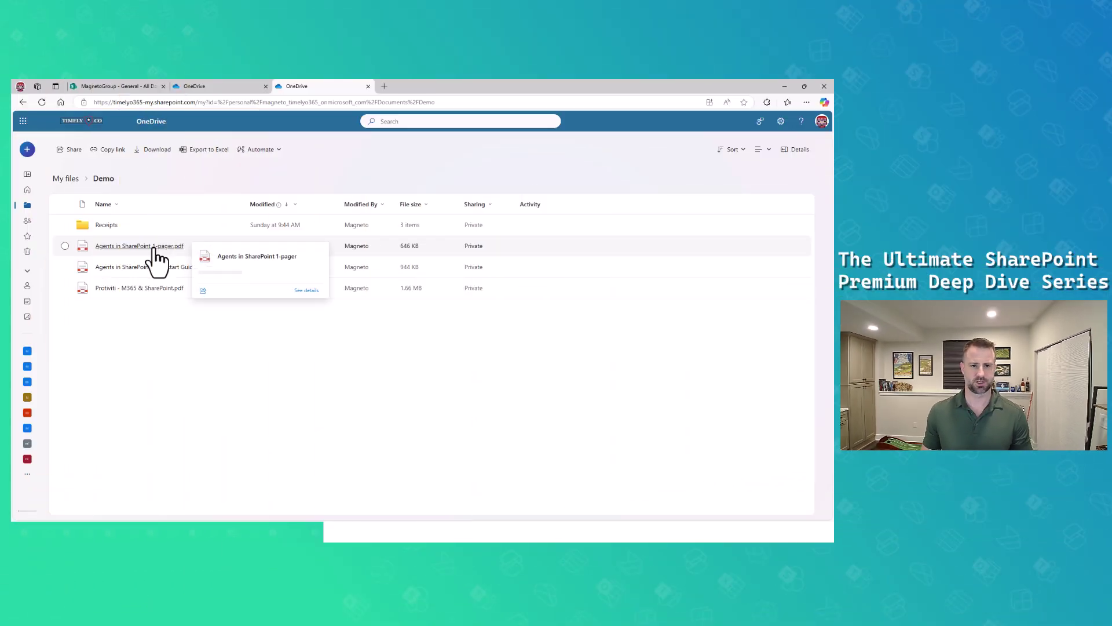
Reopen the 1-pager PDF and start a merge with it selected as the first file.
click(153, 246)
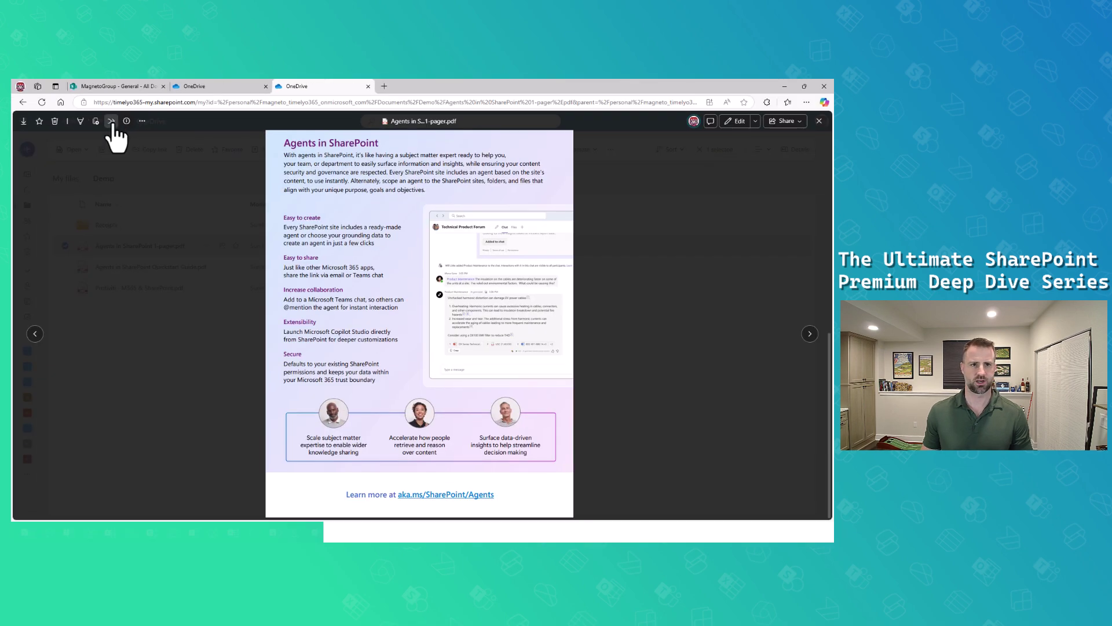
click(111, 121)
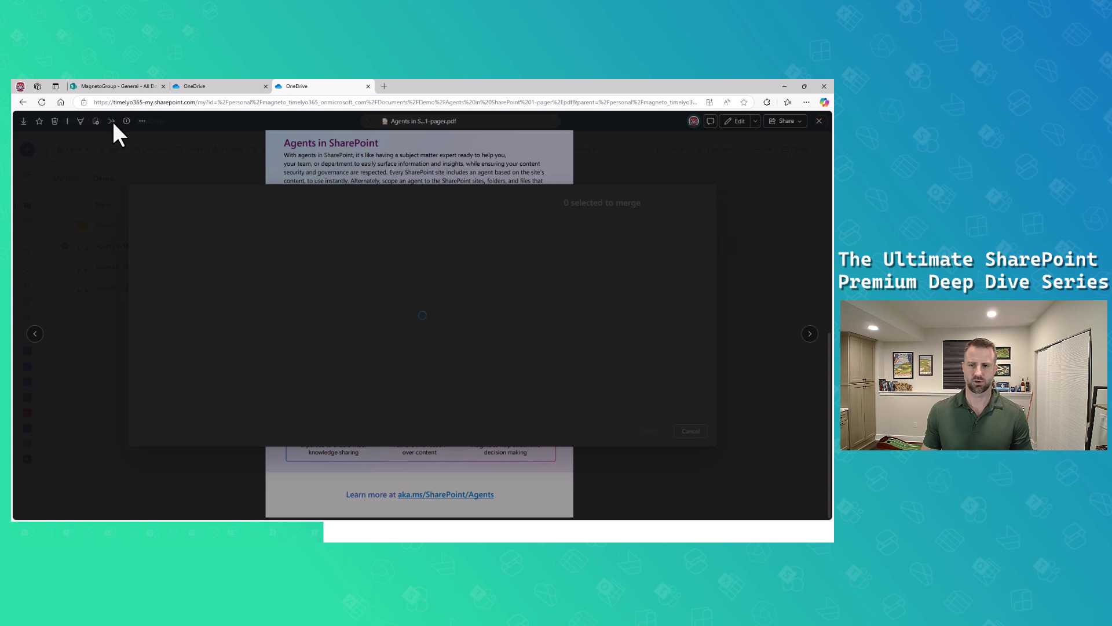
click(179, 271)
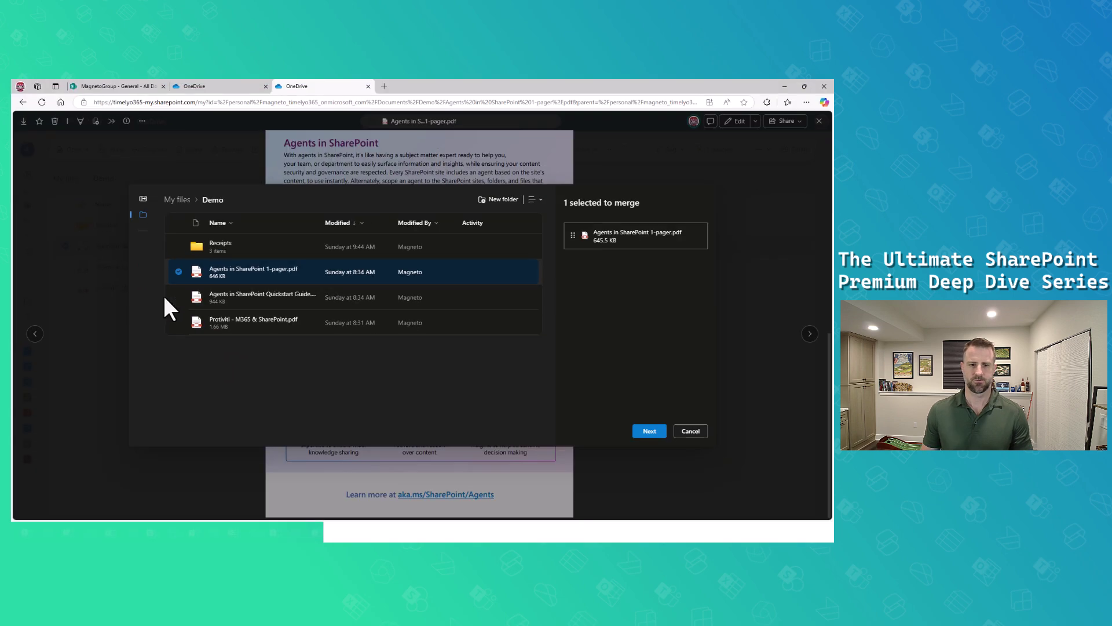
Select the Quickstart Guide as the second file, leaving the Protiviti PDF unchecked.
click(178, 297)
click(179, 321)
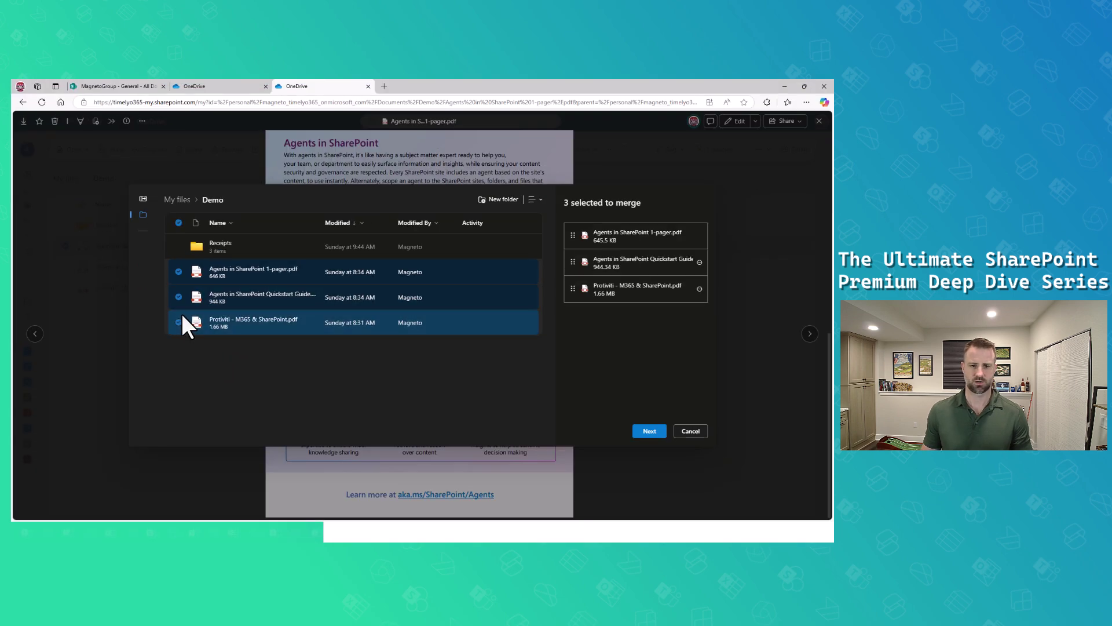
click(179, 298)
click(177, 320)
click(178, 298)
click(180, 320)
click(179, 297)
click(176, 321)
click(179, 298)
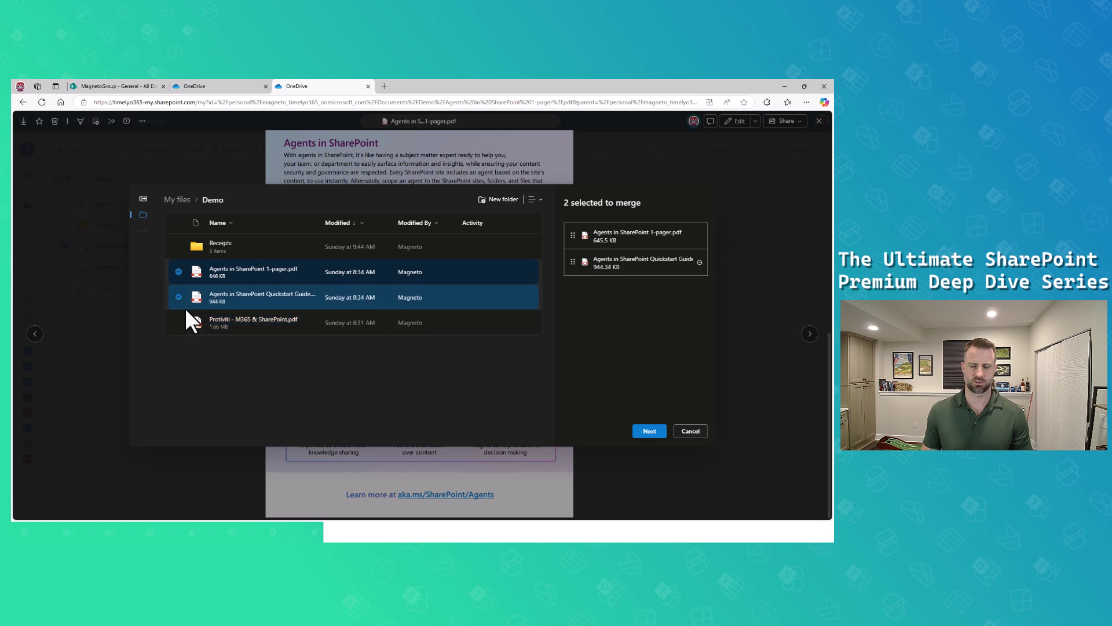
Continue to the save step with the two selected PDFs.
drag(238, 306, 286, 306)
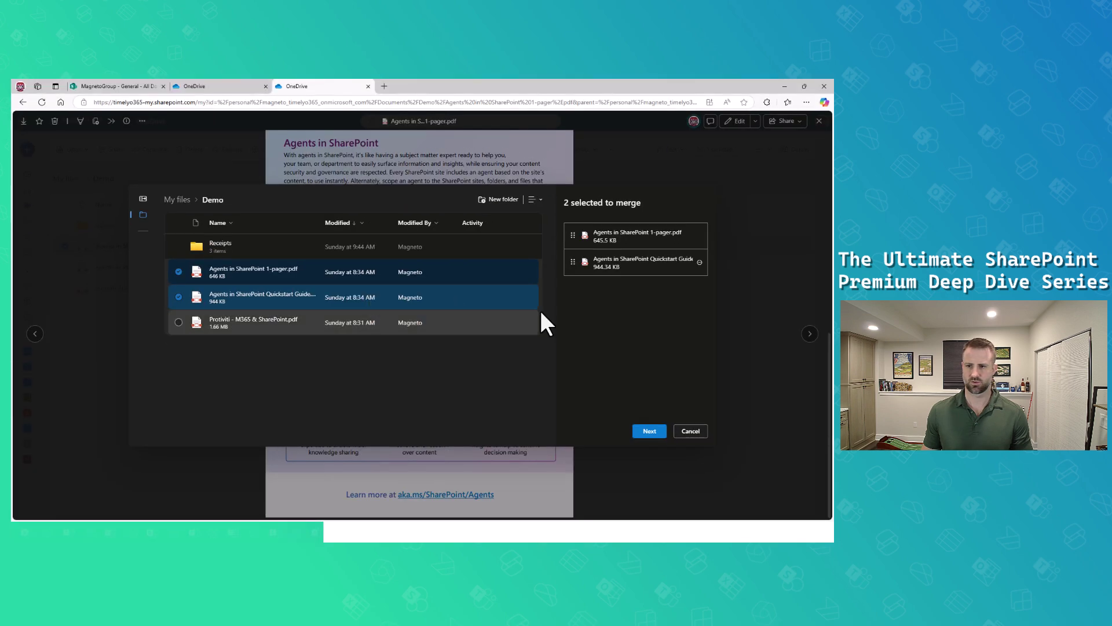
drag(686, 227, 711, 216)
drag(392, 189, 416, 181)
drag(406, 243, 423, 235)
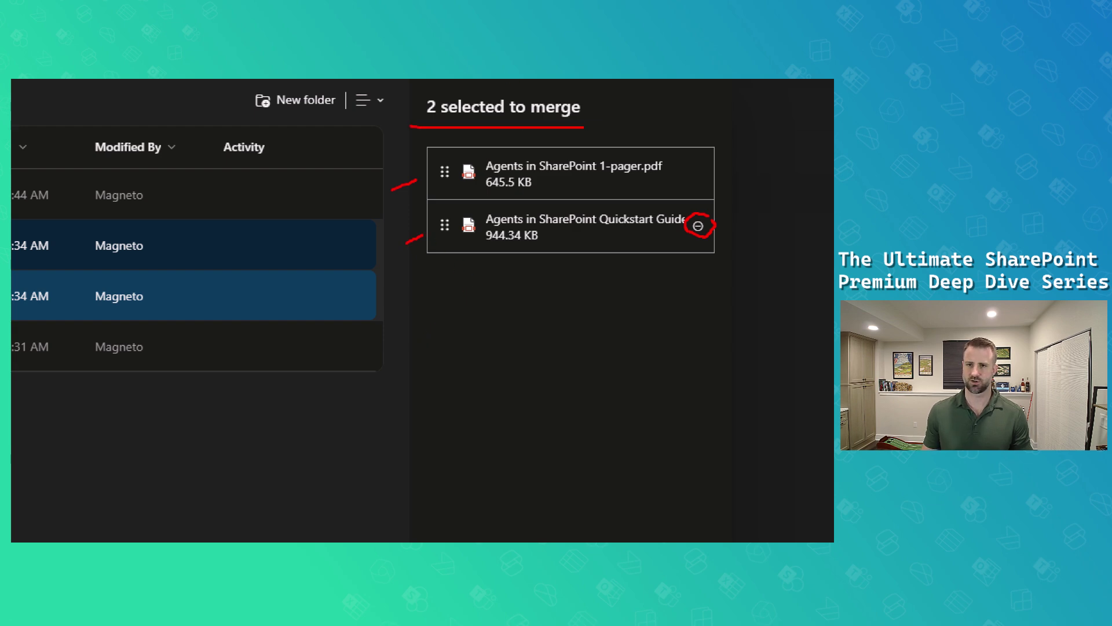
click(648, 431)
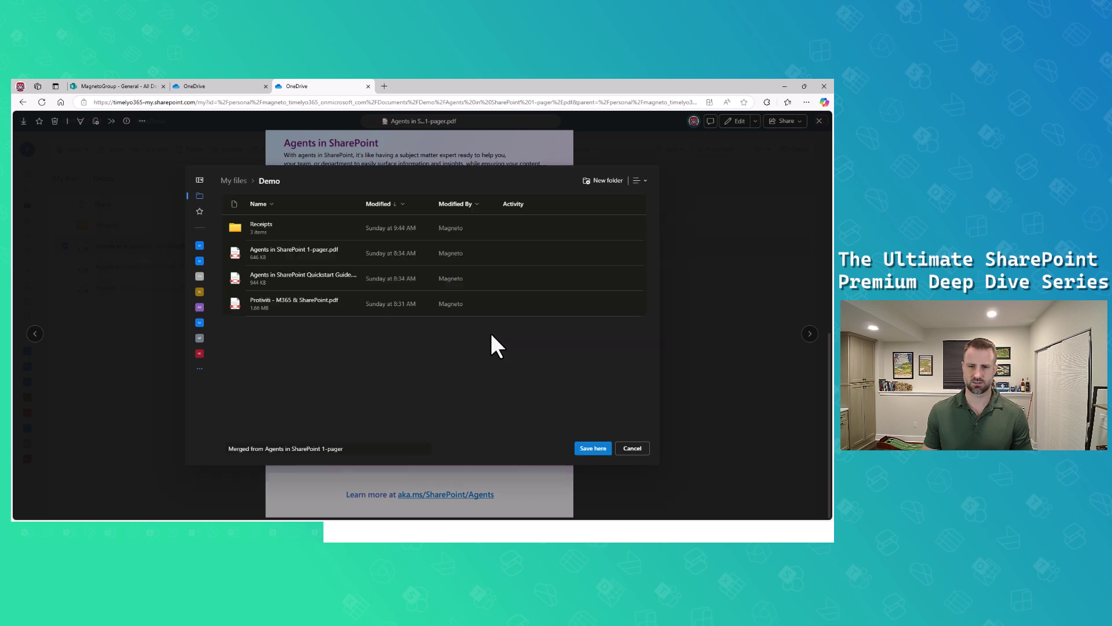
Replace the default merged file name with 'Updated SharePoint Agents Guide'.
mouse_move(404, 438)
mouse_down()
mouse_move(109, 463)
mouse_move(425, 411)
mouse_up()
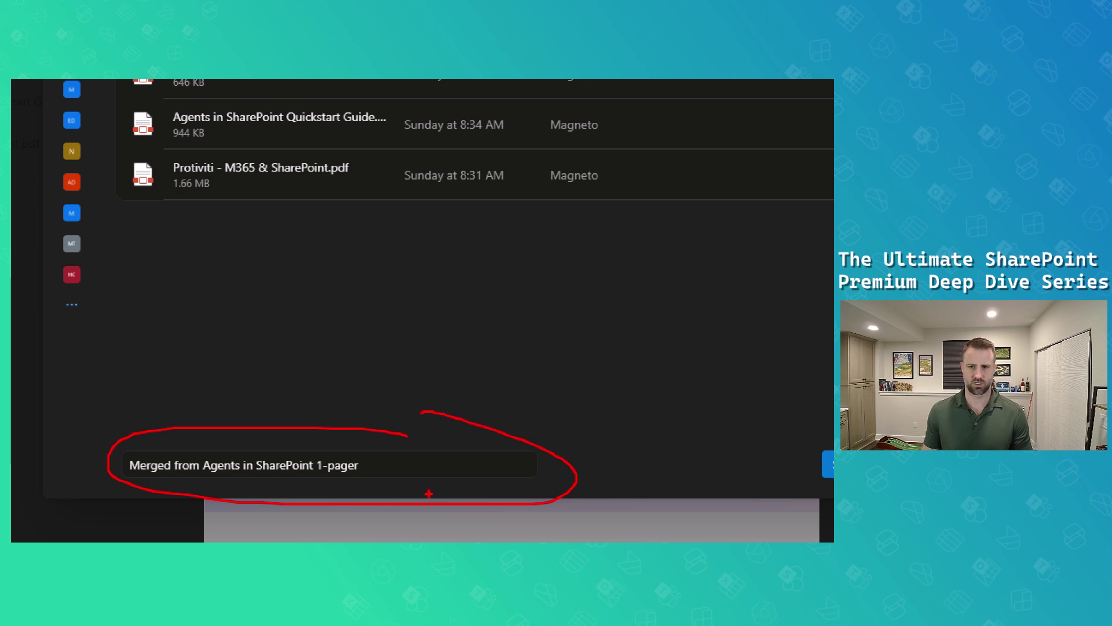
drag(360, 464, 174, 465)
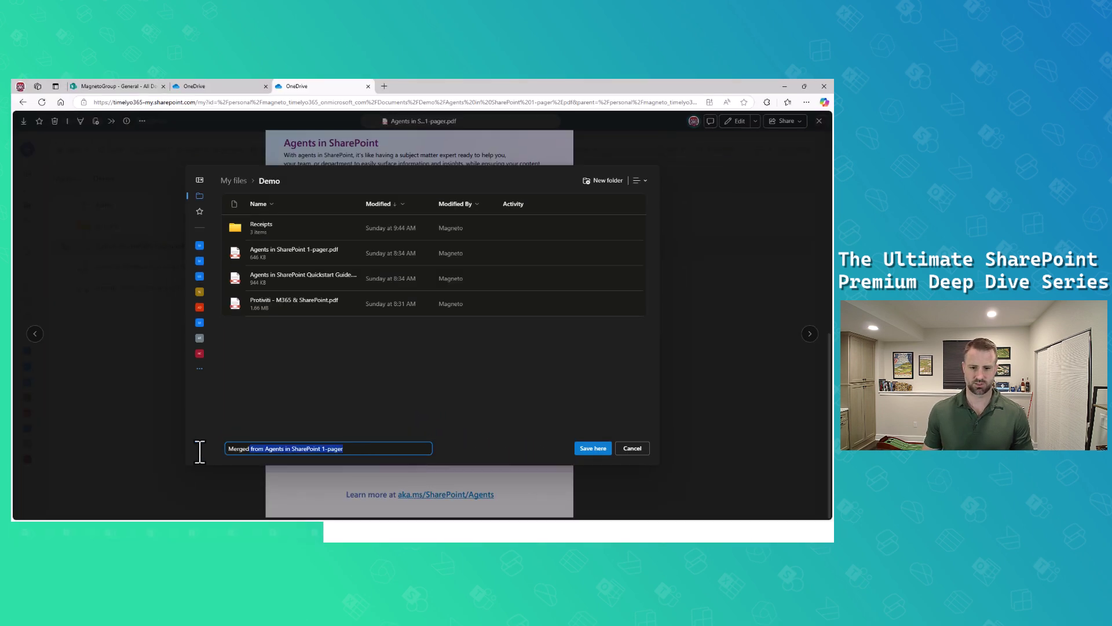
key(ctrl+a)
text(Updated S)
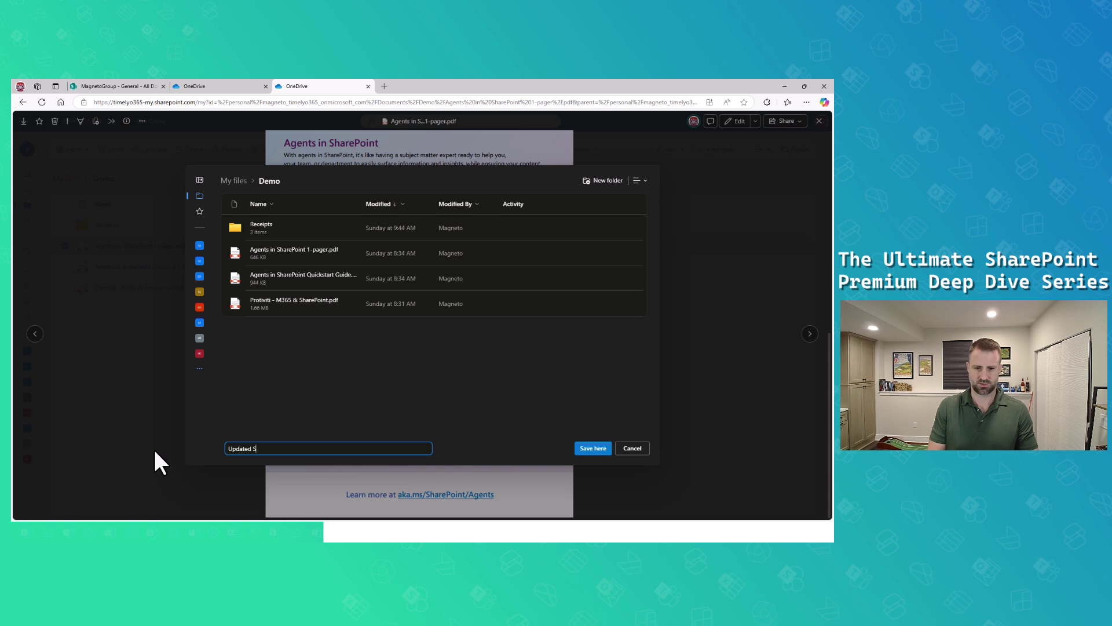
text(harePoint Ag)
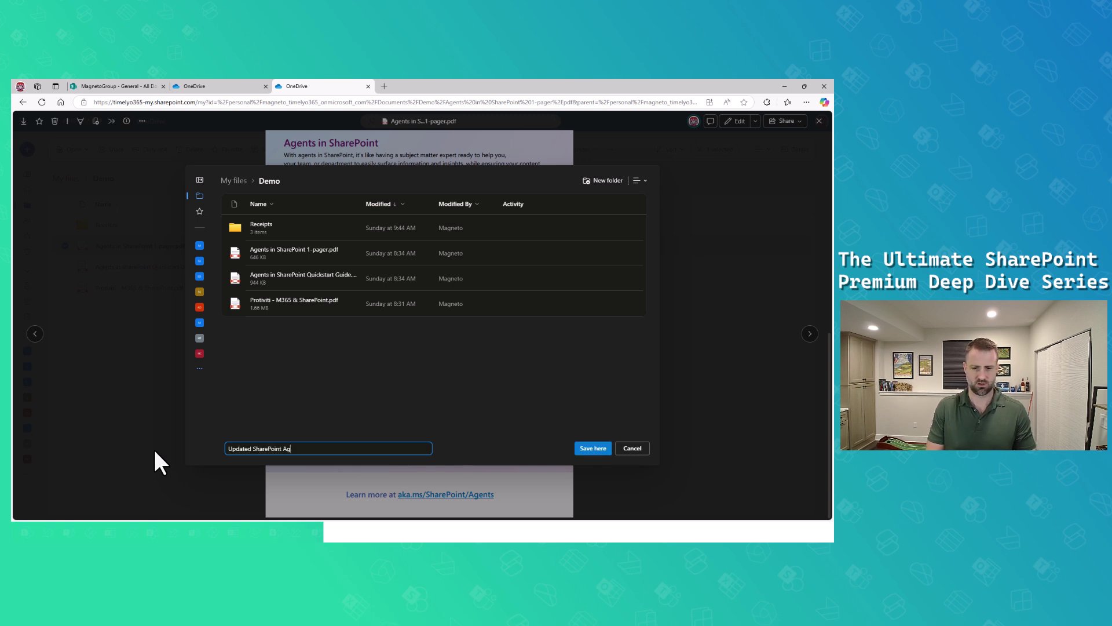
text(ents Guide)
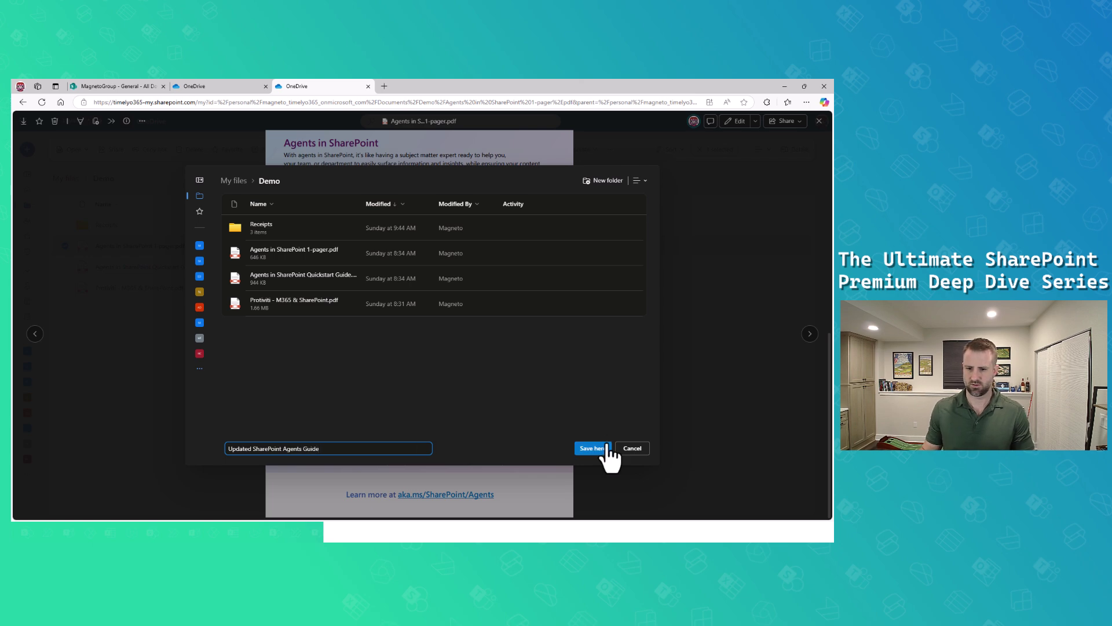
Save the merged PDF in the Demo folder and wait until it is ready.
click(590, 450)
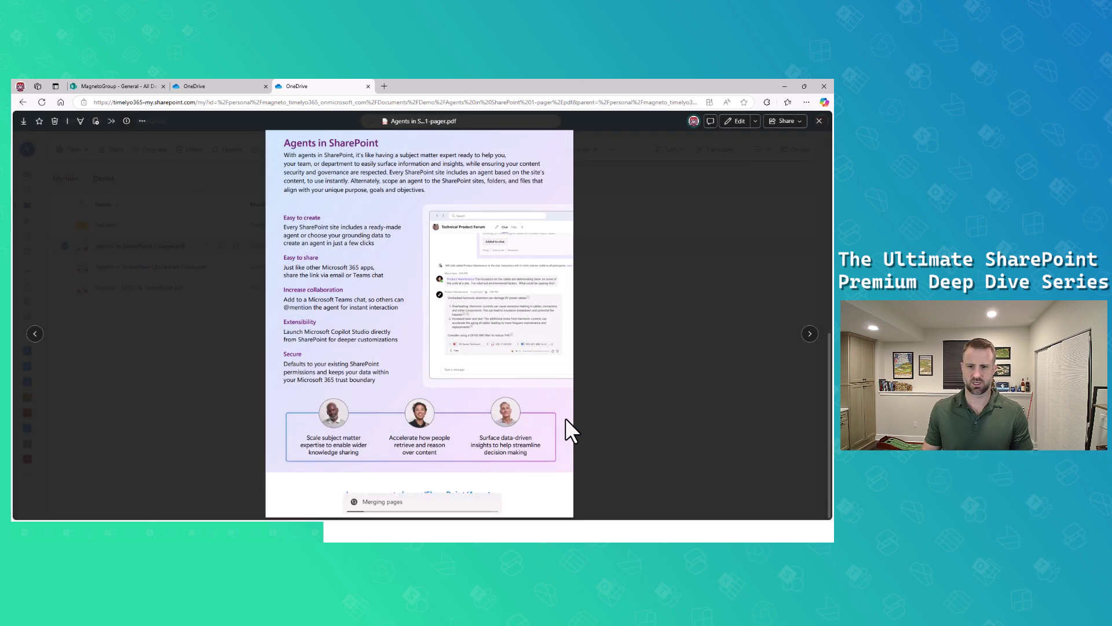
mouse_move(426, 458)
mouse_down()
mouse_move(183, 466)
mouse_move(384, 429)
mouse_up()
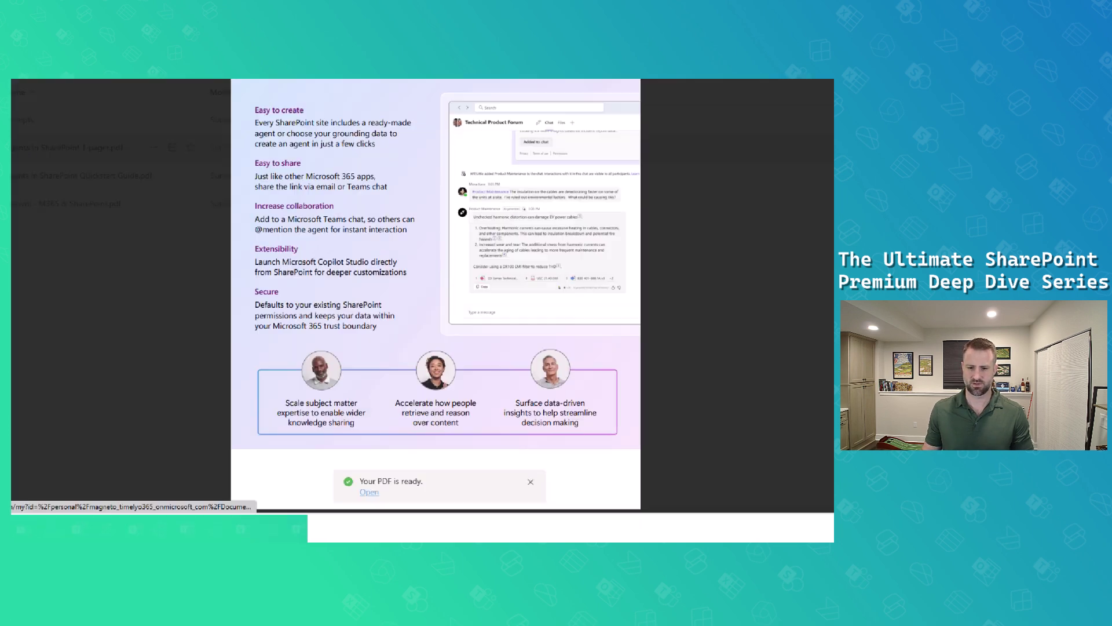
mouse_move(396, 472)
mouse_down()
mouse_move(325, 485)
mouse_move(477, 460)
mouse_up()
Close the 1-pager and open the new 'Updated SharePoint Agents Guide.pdf' from Demo.
click(369, 492)
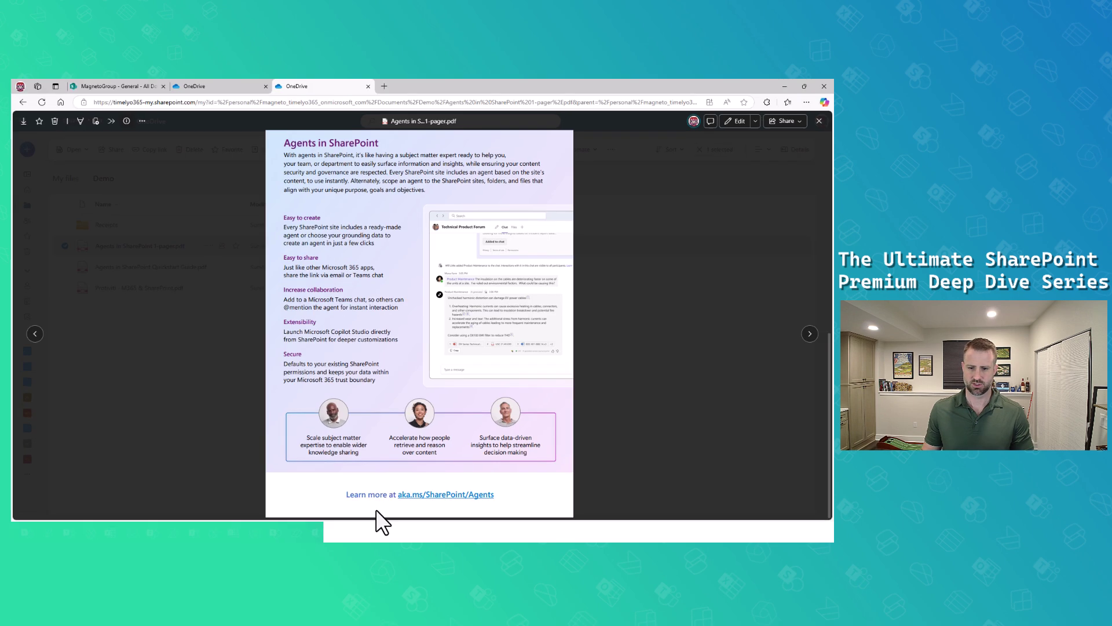
click(818, 121)
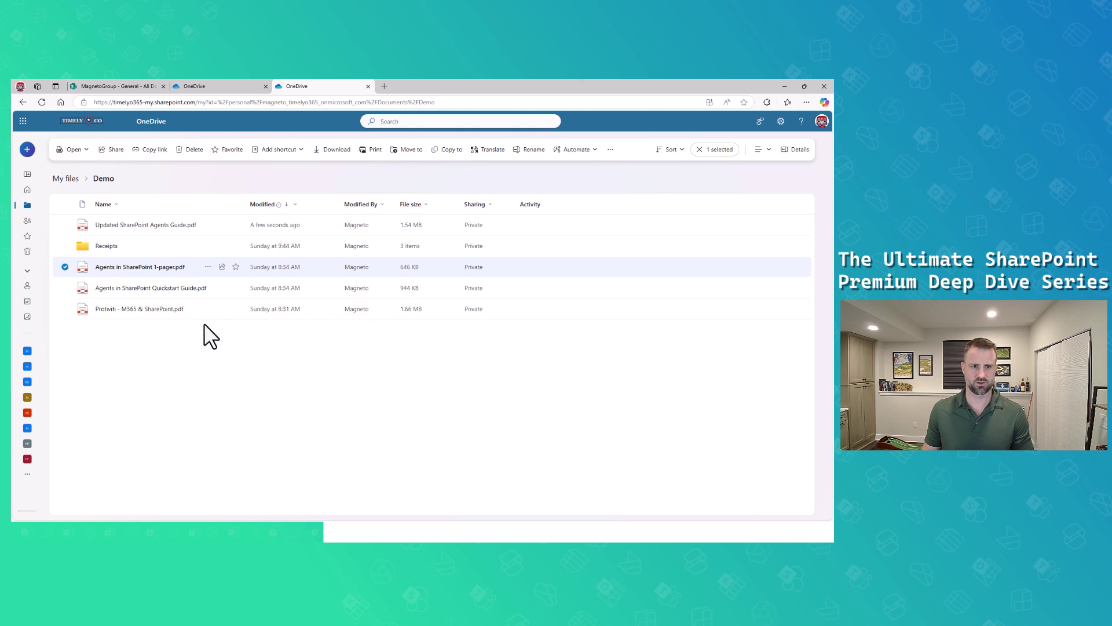
drag(96, 231, 177, 234)
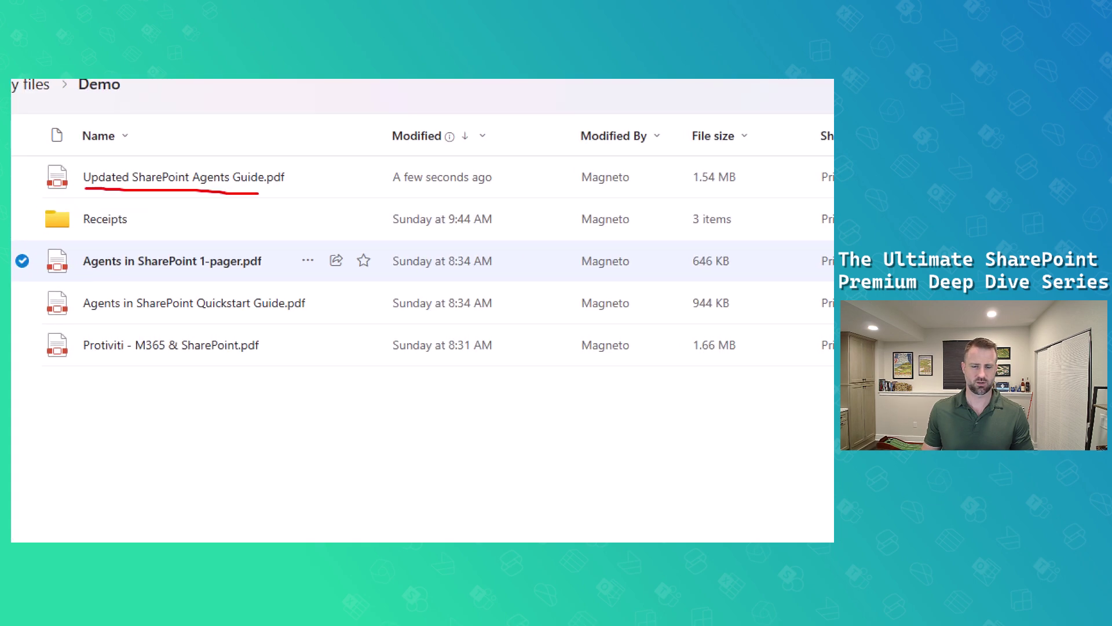
drag(380, 194, 503, 197)
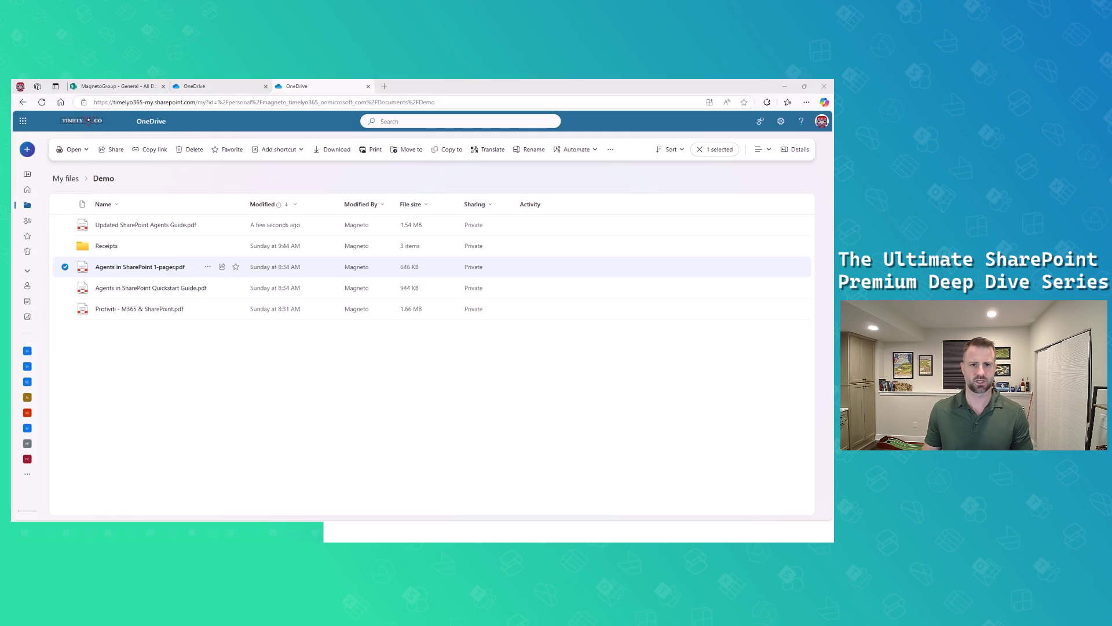
click(159, 224)
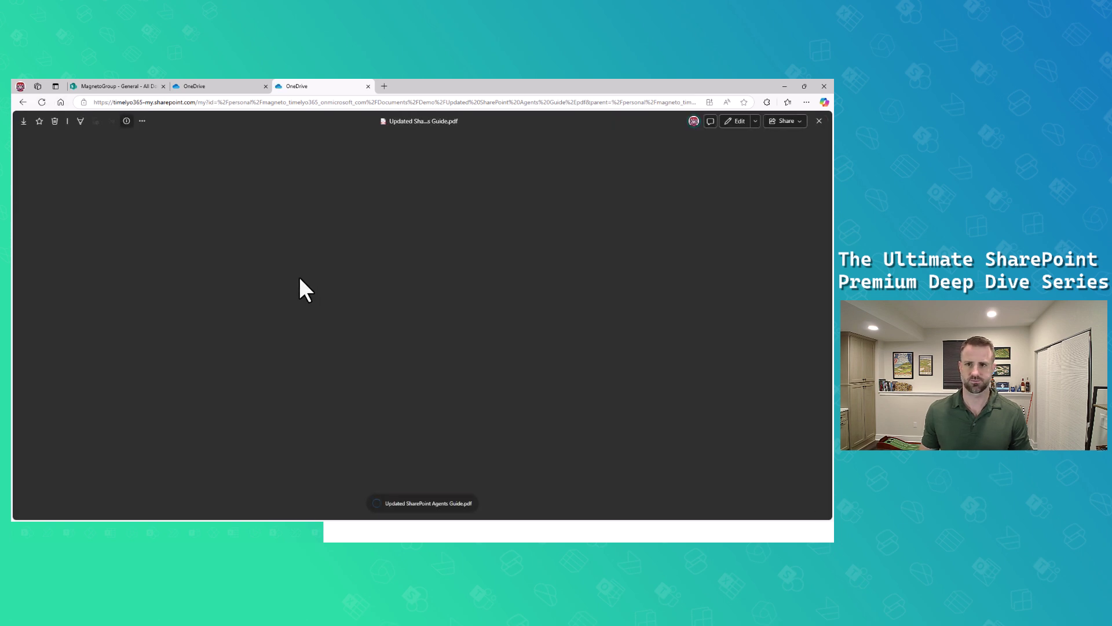
Scroll through all three pages of the merged PDF, then close the viewer.
scroll(394, 283, down, 6)
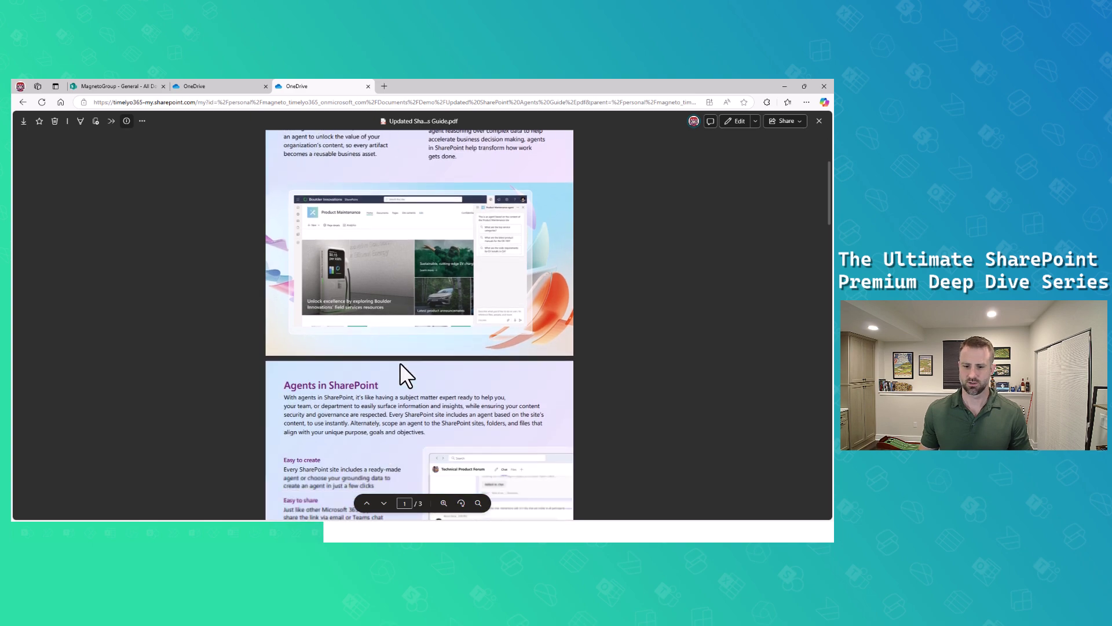
scroll(373, 327, down, 6)
ctrl+scroll(380, 318, up, 2)
scroll(380, 318, down, 5)
scroll(380, 318, down, 10)
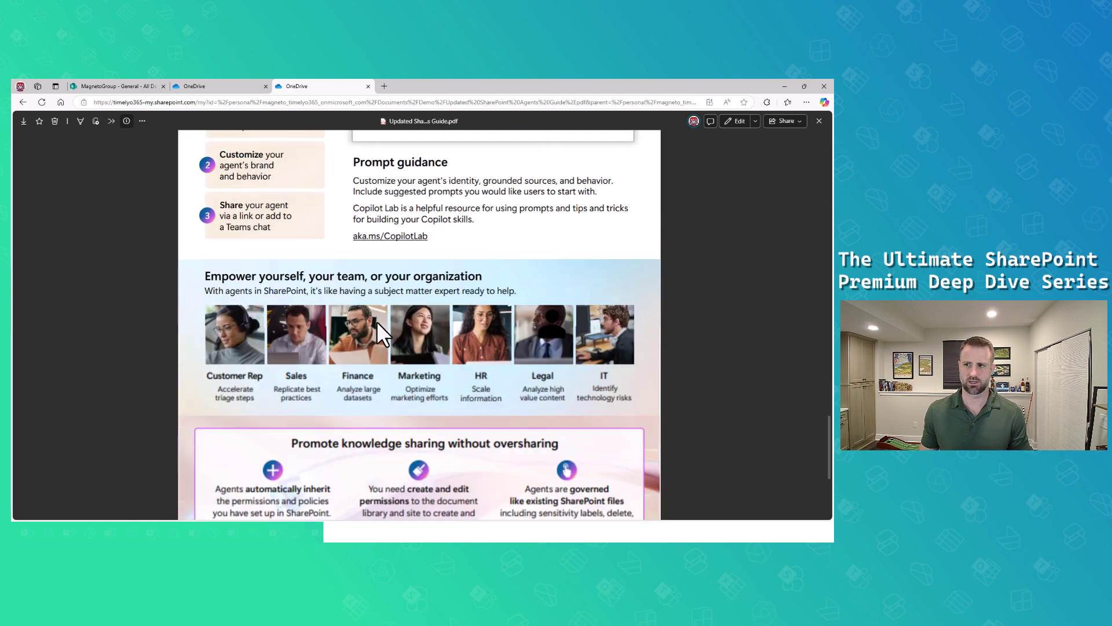
scroll(375, 326, up, 5)
scroll(376, 326, up, 5)
ctrl+scroll(375, 328, down, 2)
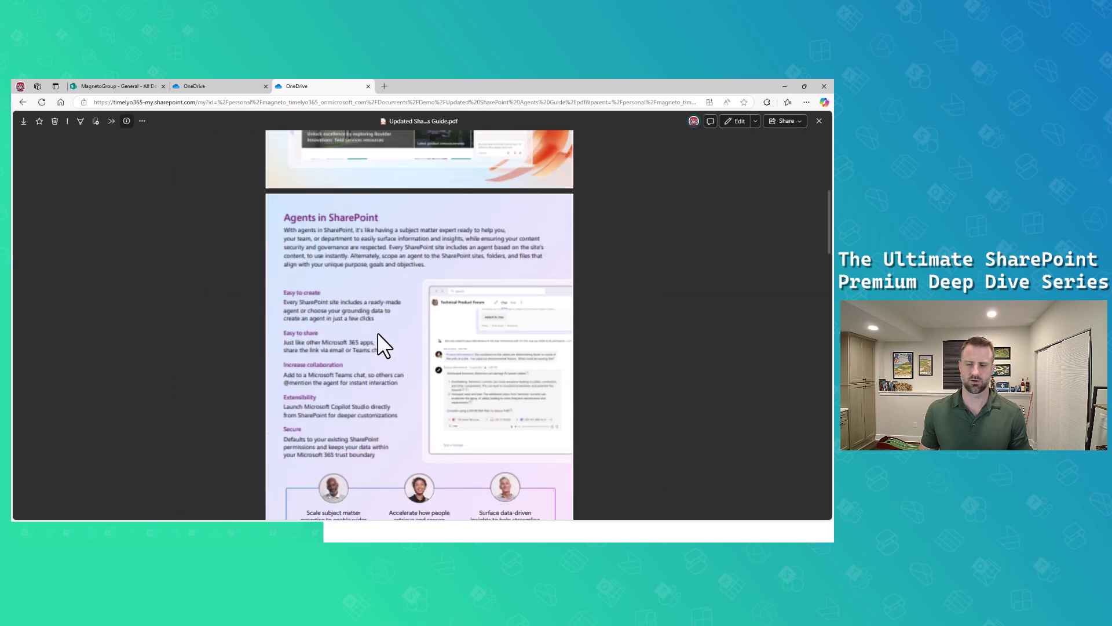
scroll(377, 332, up, 4)
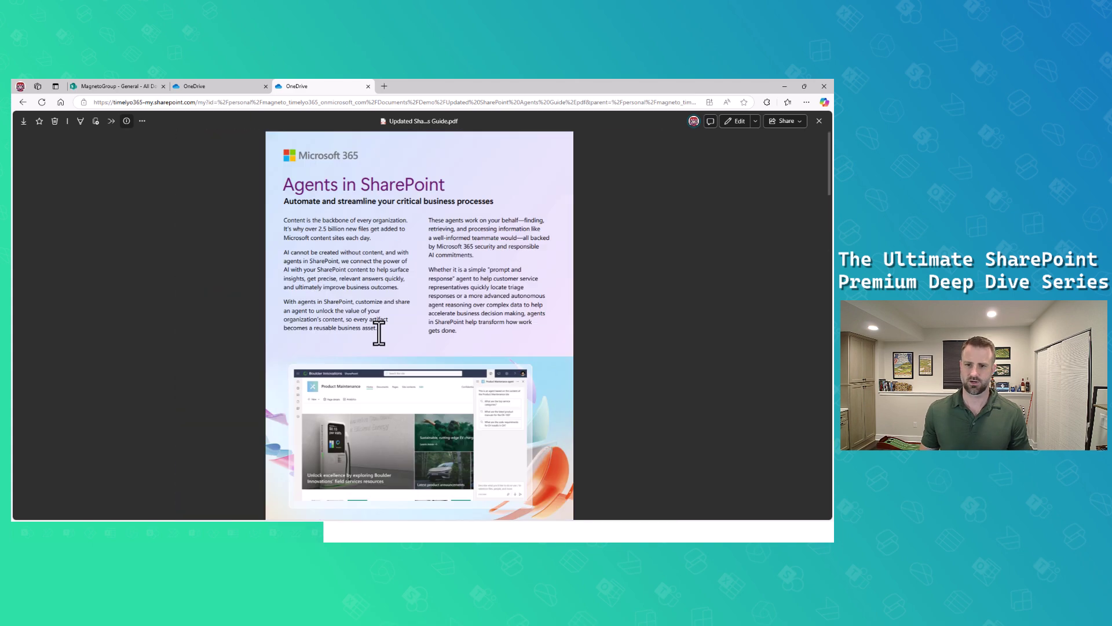
click(819, 121)
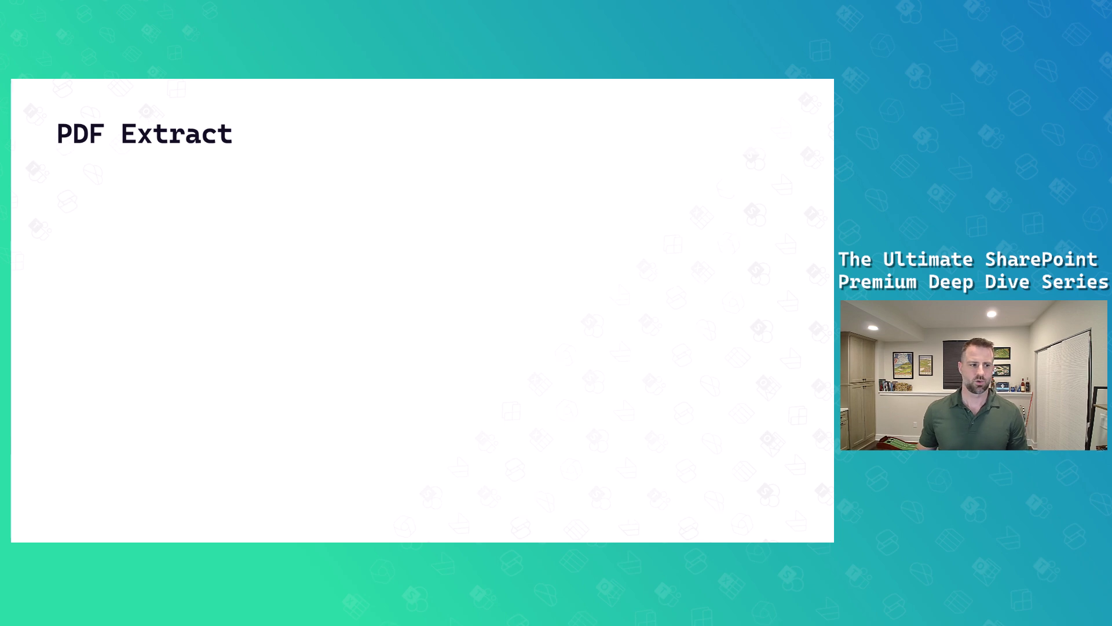
Reveal the PDF Extract slide's bullets one by one, then advance to the next slide.
key(Right)
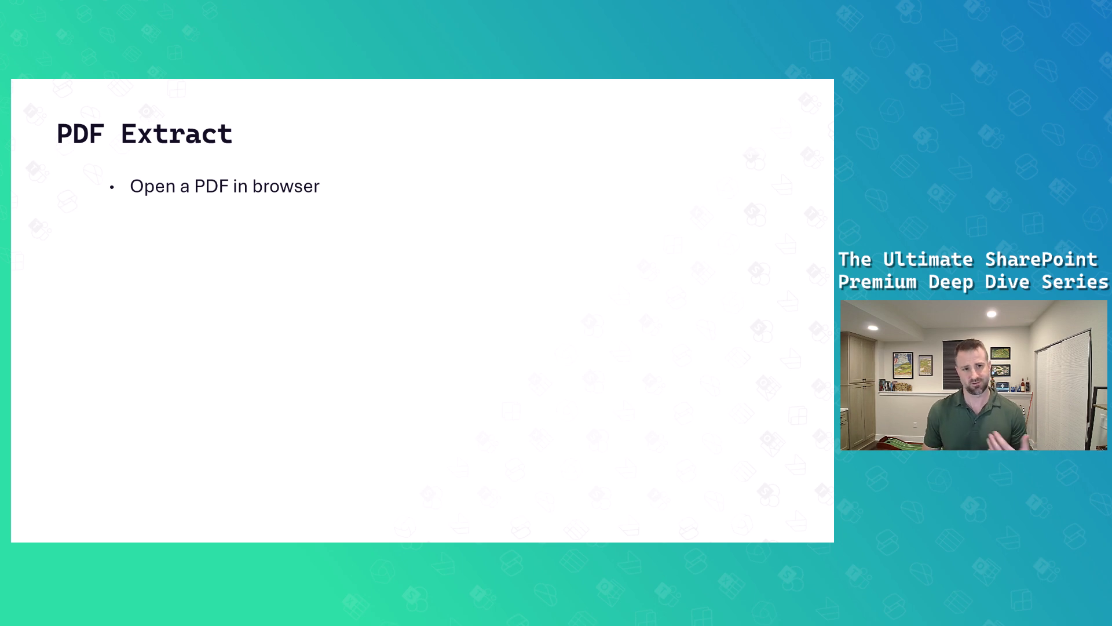
key(Right)
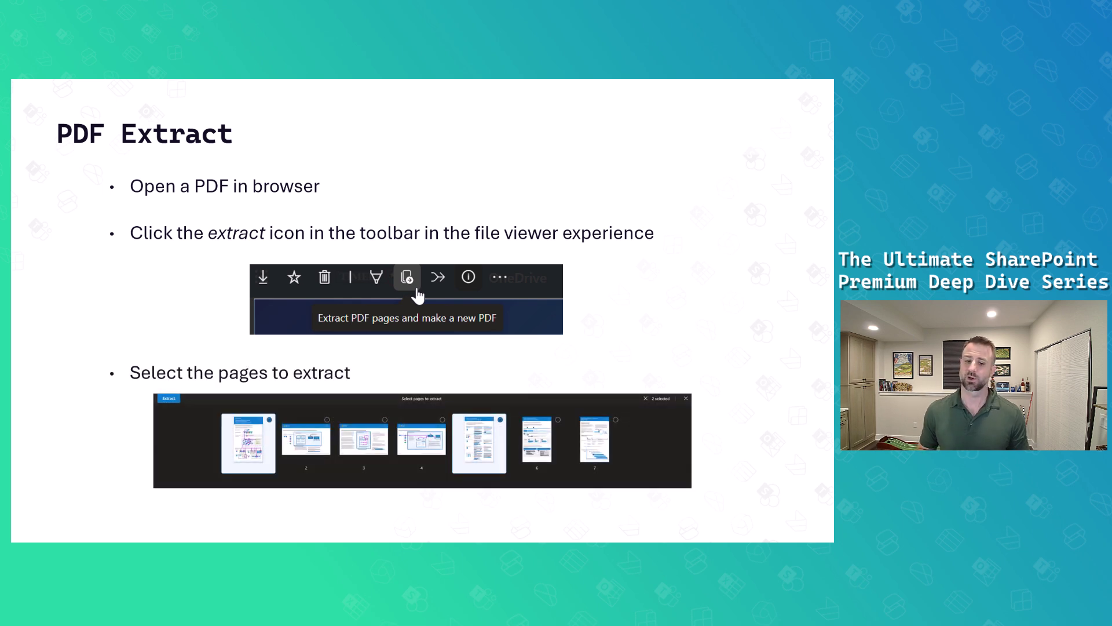
key(Right)
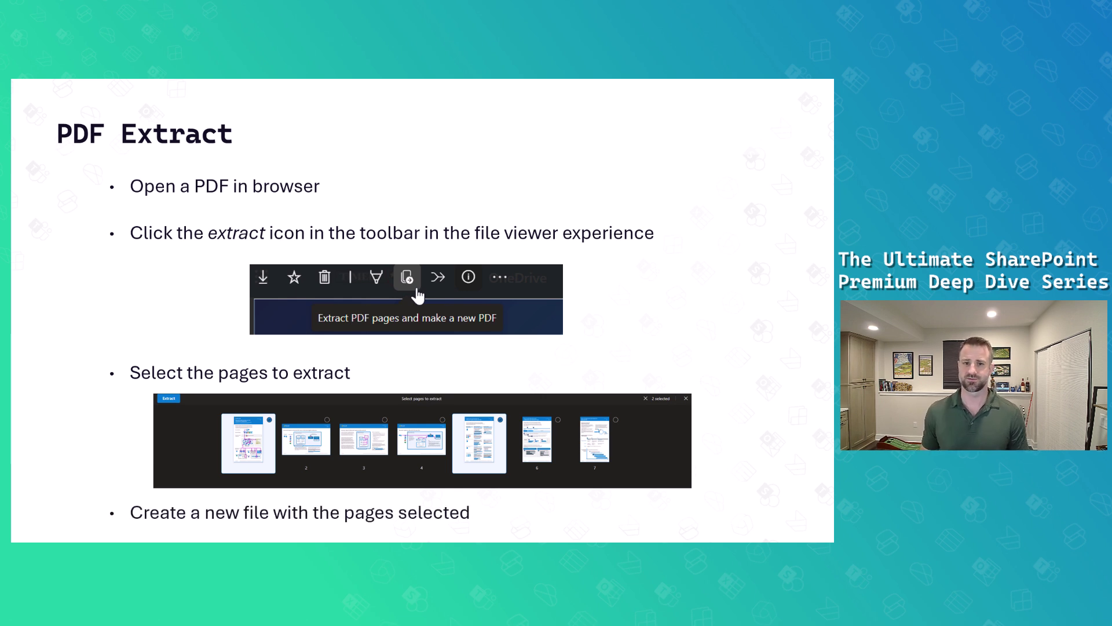
key(Right)
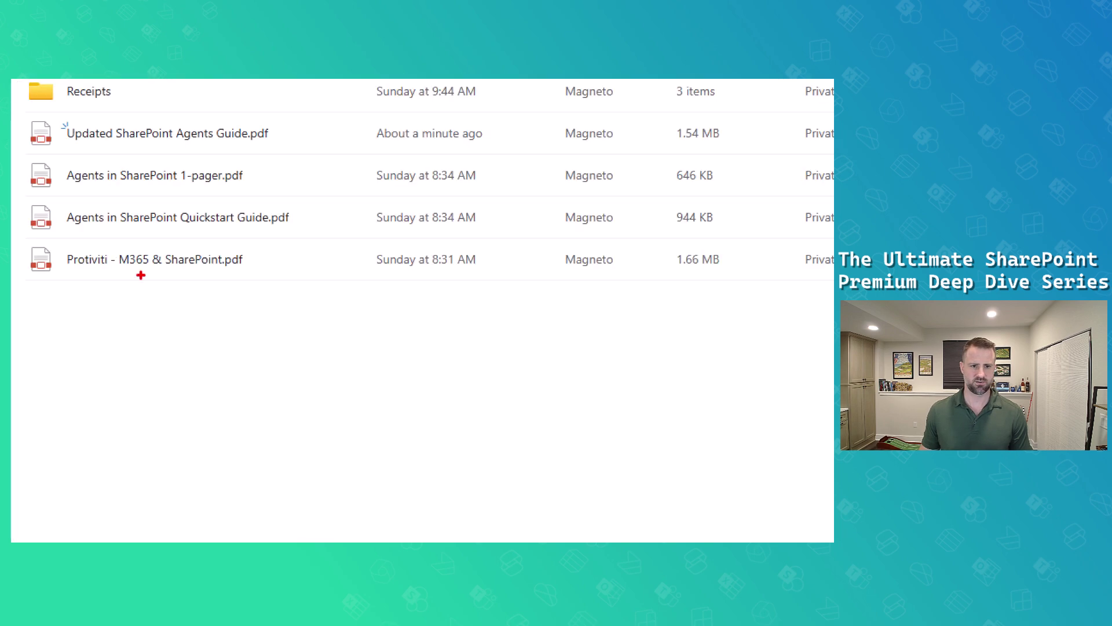
Open Protiviti - M365 & SharePoint.pdf from the Demo folder and scroll to its SAM section.
drag(124, 272, 274, 270)
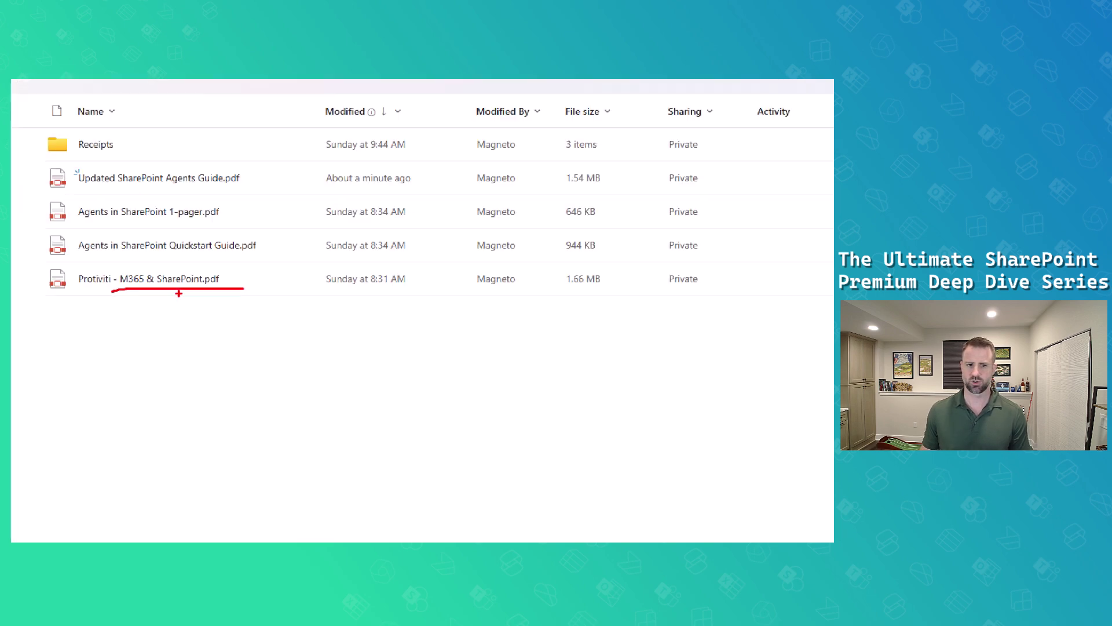
click(163, 259)
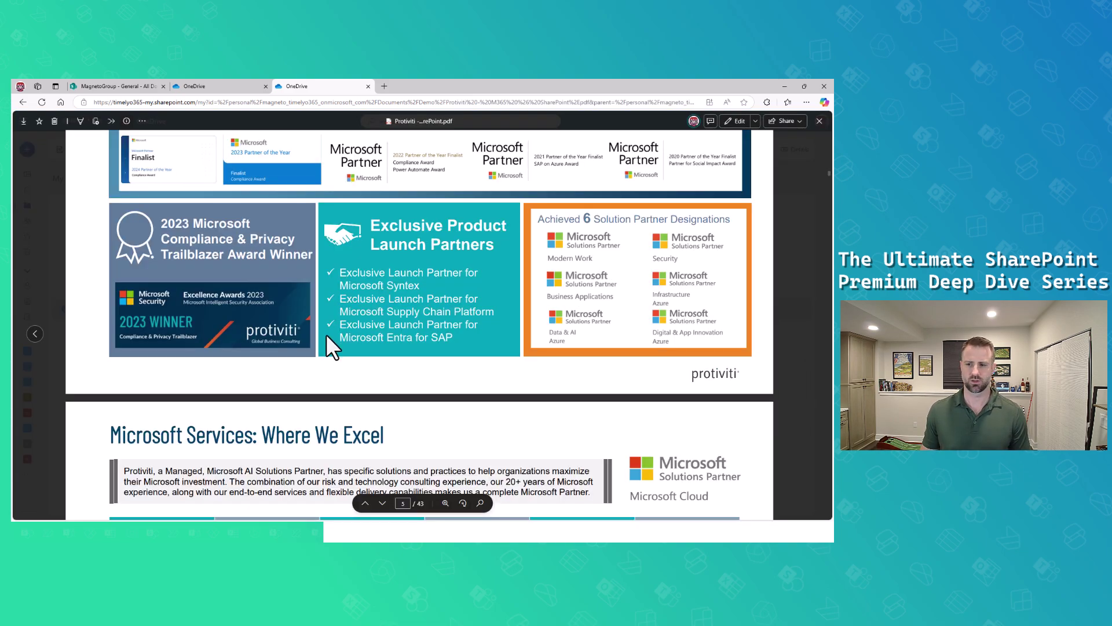
scroll(326, 335, up, 20)
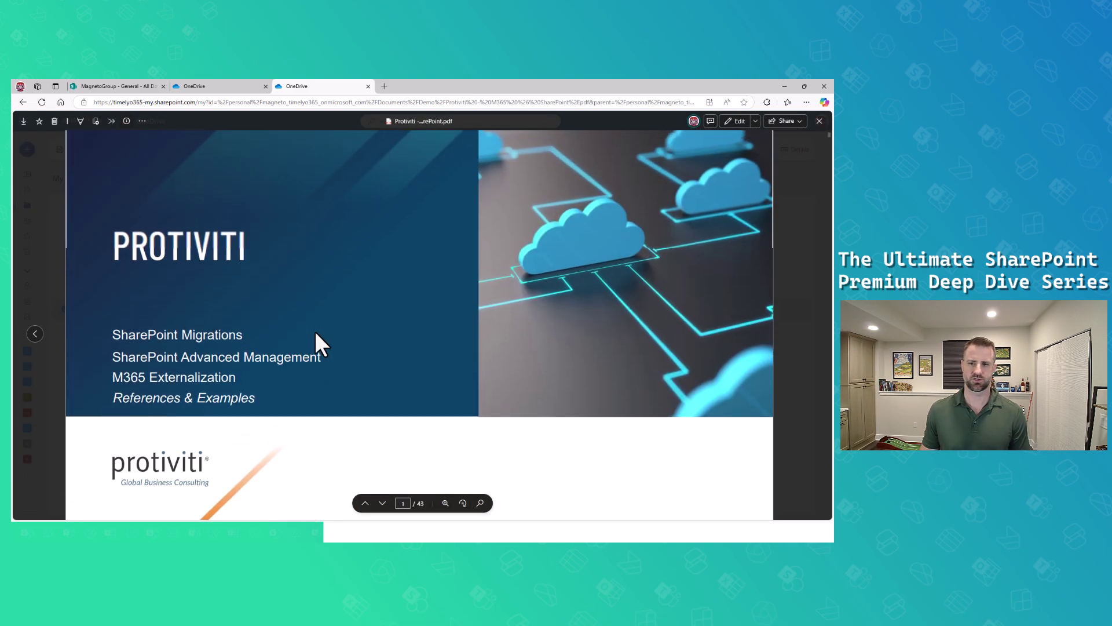
scroll(313, 347, down, 5)
scroll(301, 342, up, 6)
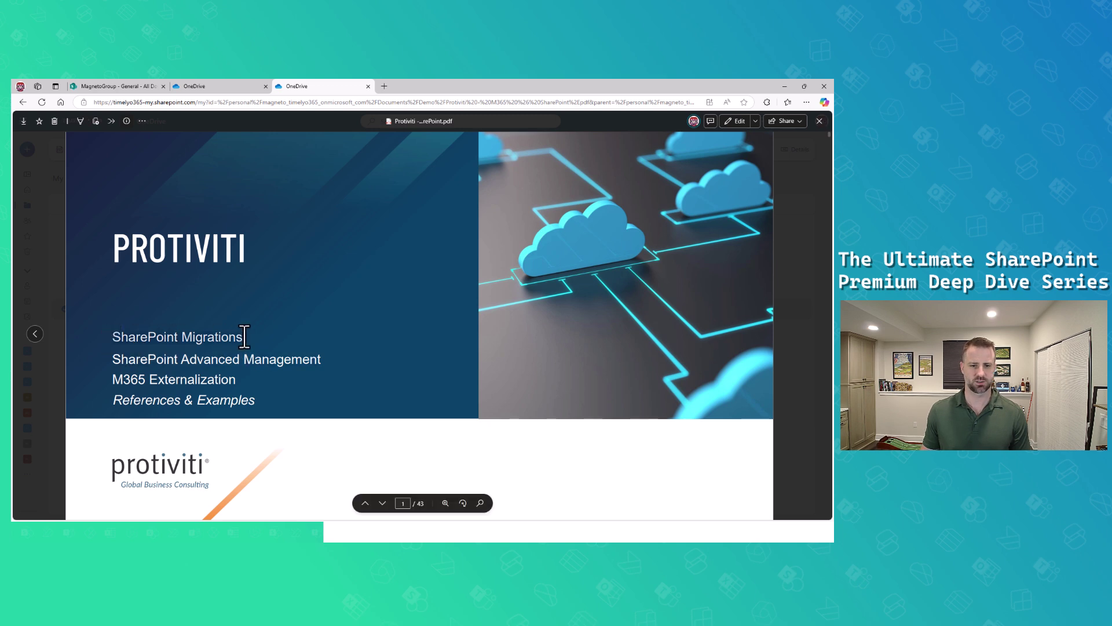
scroll(242, 354, down, 8)
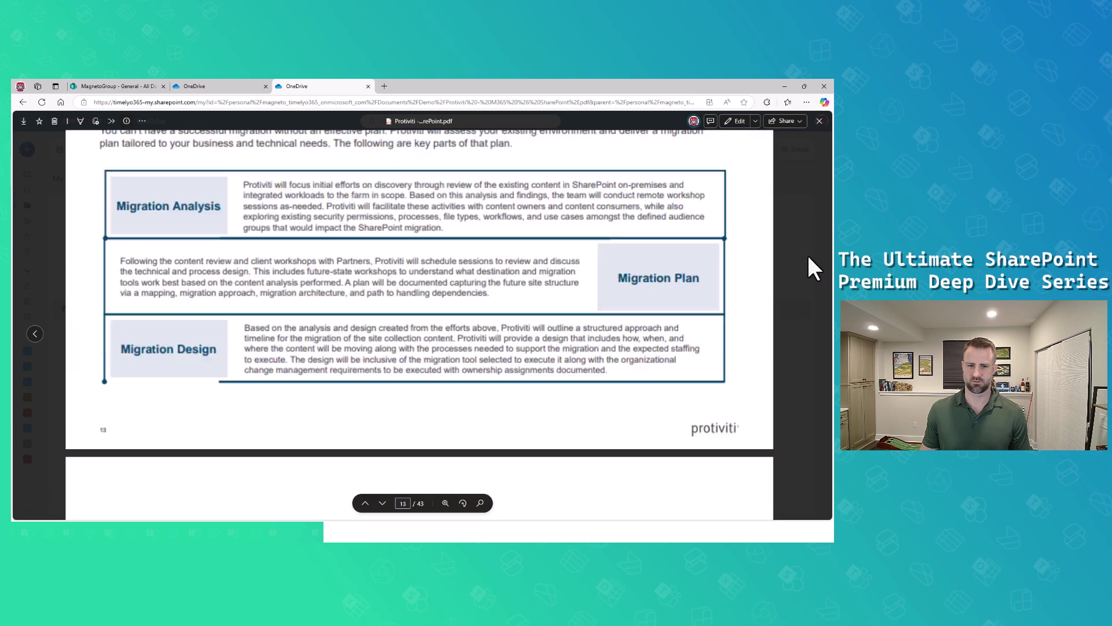
Annotate the extraction feature on screen and bring up the extract page picker.
drag(808, 252, 789, 353)
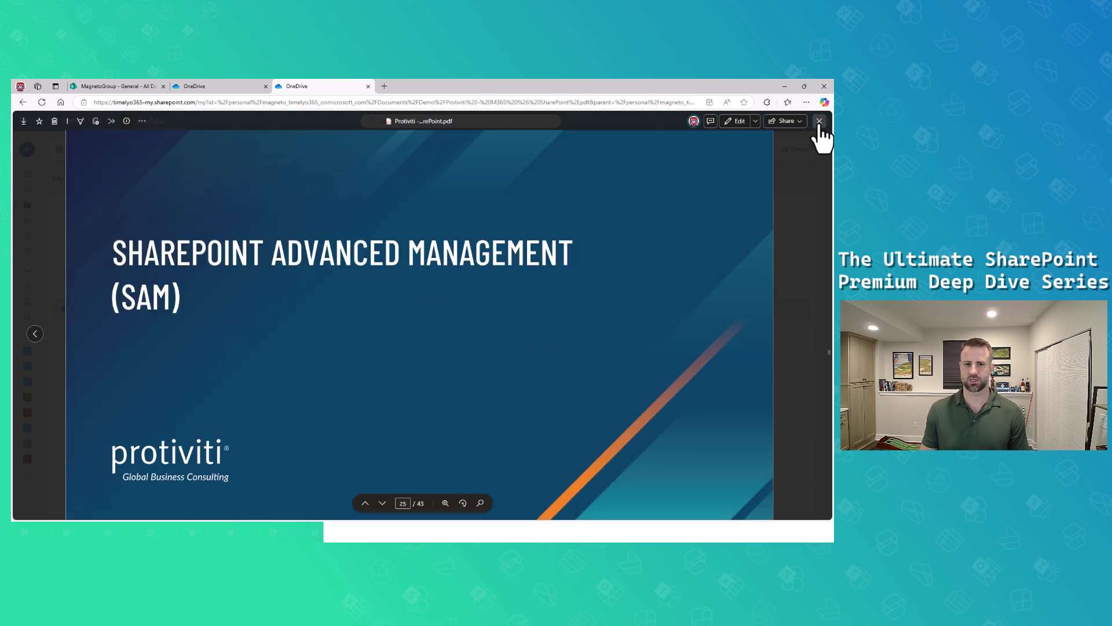
drag(138, 104, 126, 143)
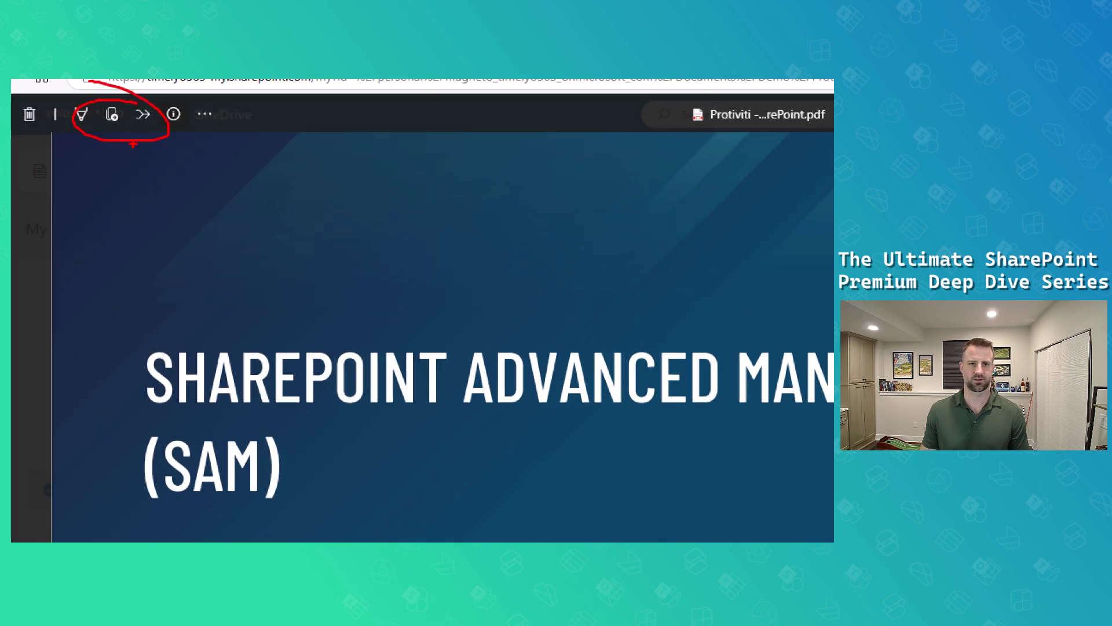
click(96, 123)
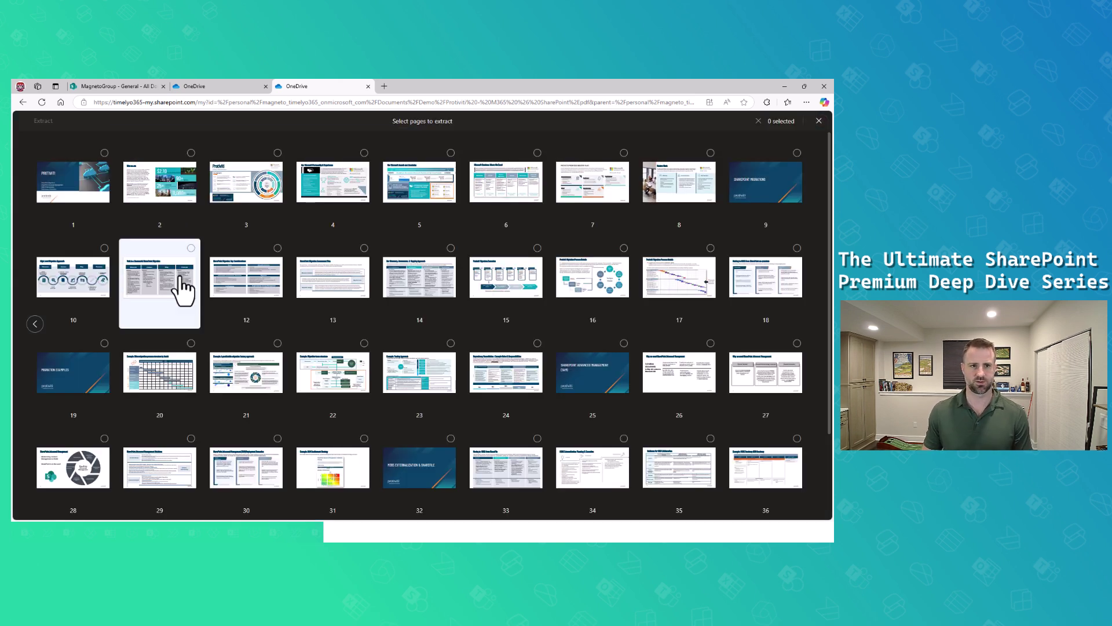
Select the nine pages 1, 2 and 25–31 and extract them into a new PDF.
click(107, 184)
click(168, 187)
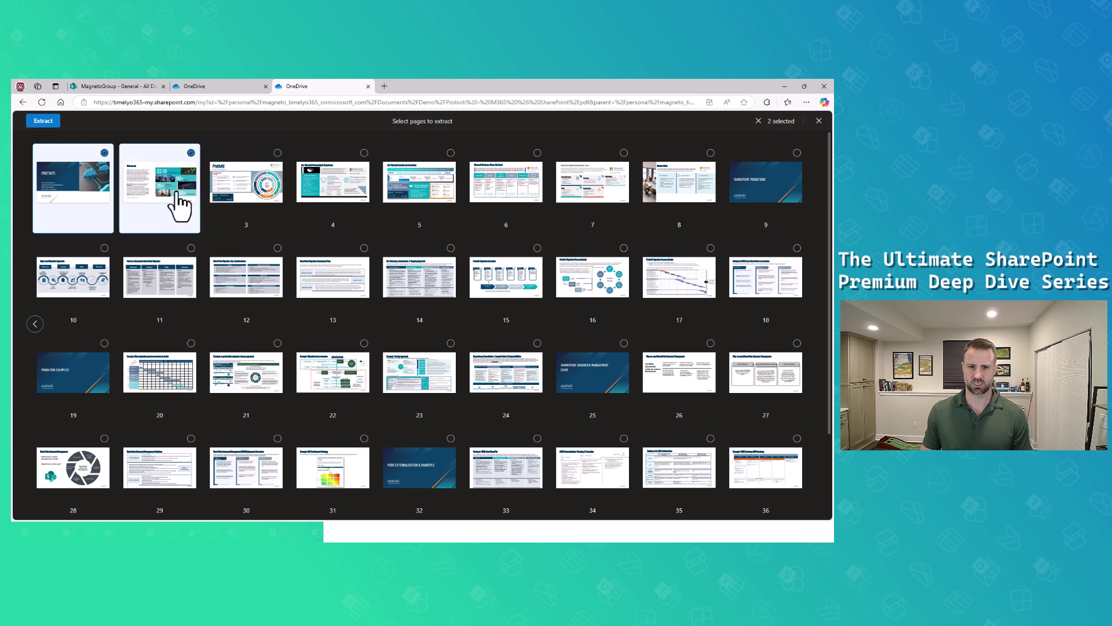
click(580, 379)
click(698, 384)
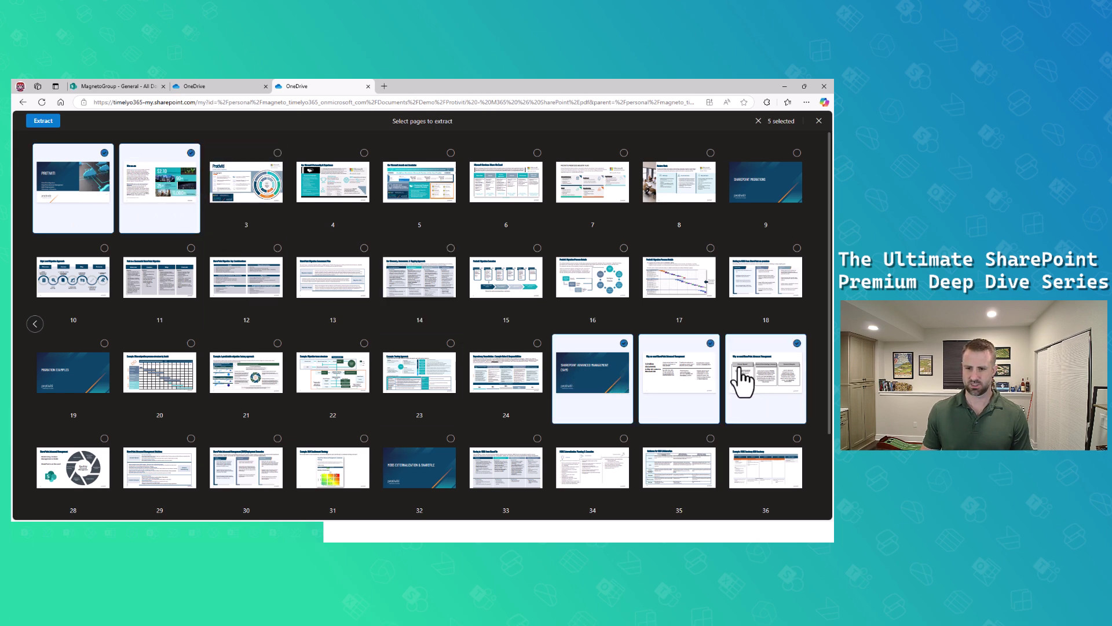
click(750, 381)
click(87, 472)
click(180, 472)
click(293, 472)
click(236, 472)
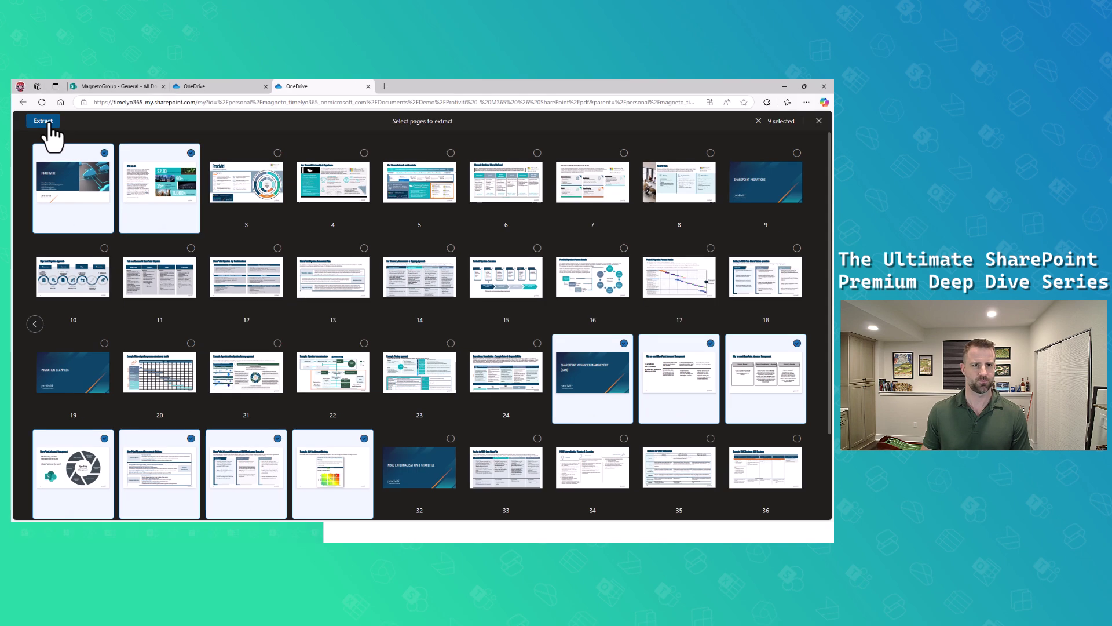
click(76, 132)
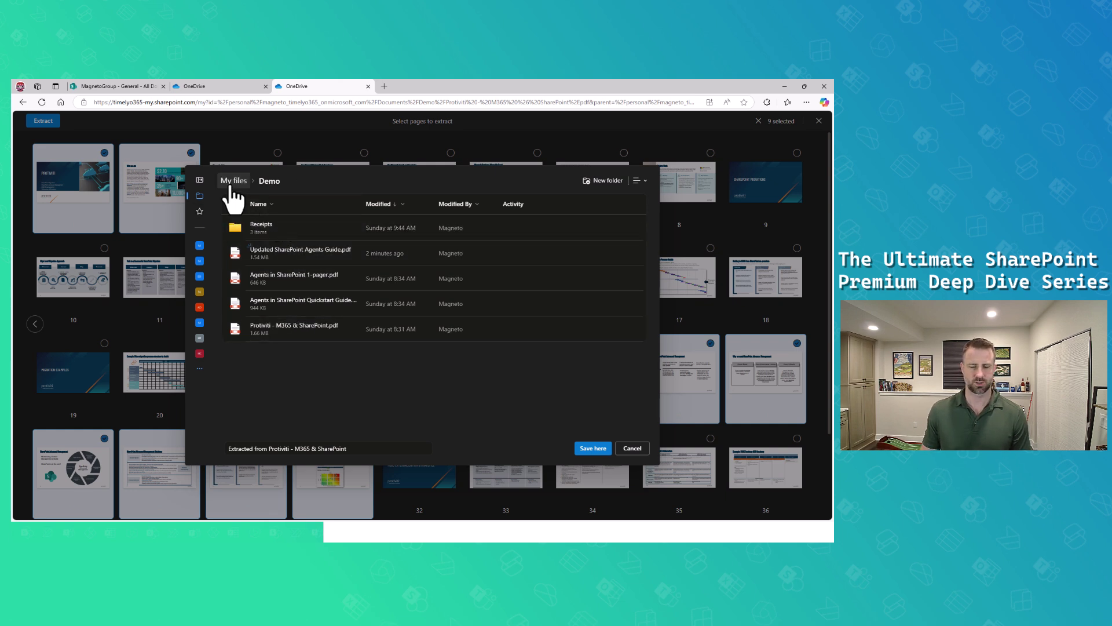
Replace the default name with 'SharePoint Advanced Management Strategy Deck' and save it to Demo.
drag(338, 449, 216, 450)
key(BackSpace)
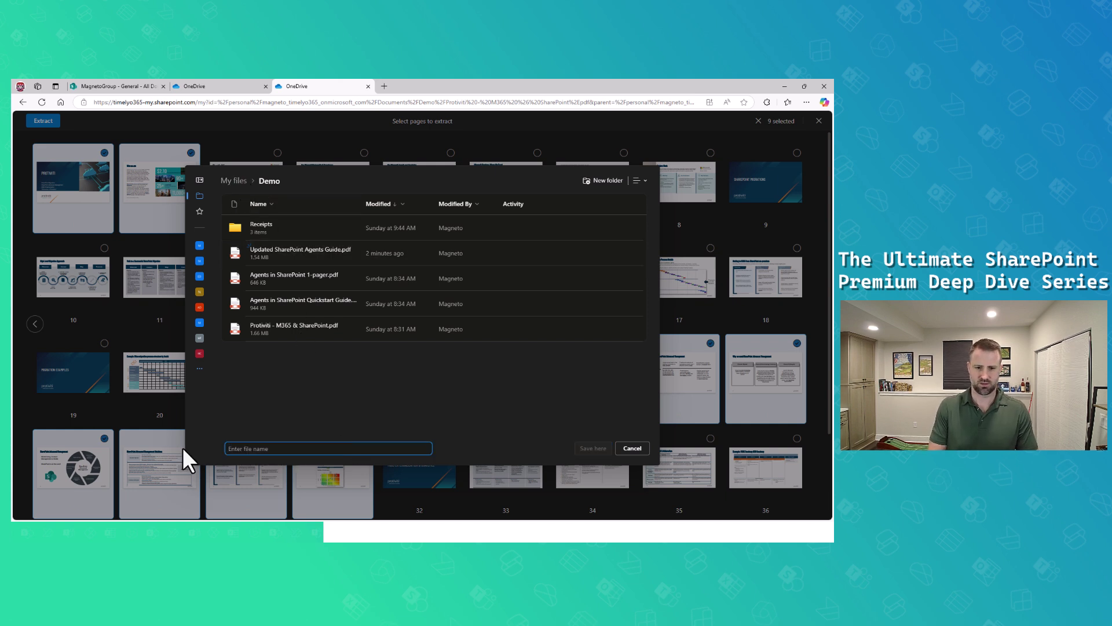
text(SharePoint Ad)
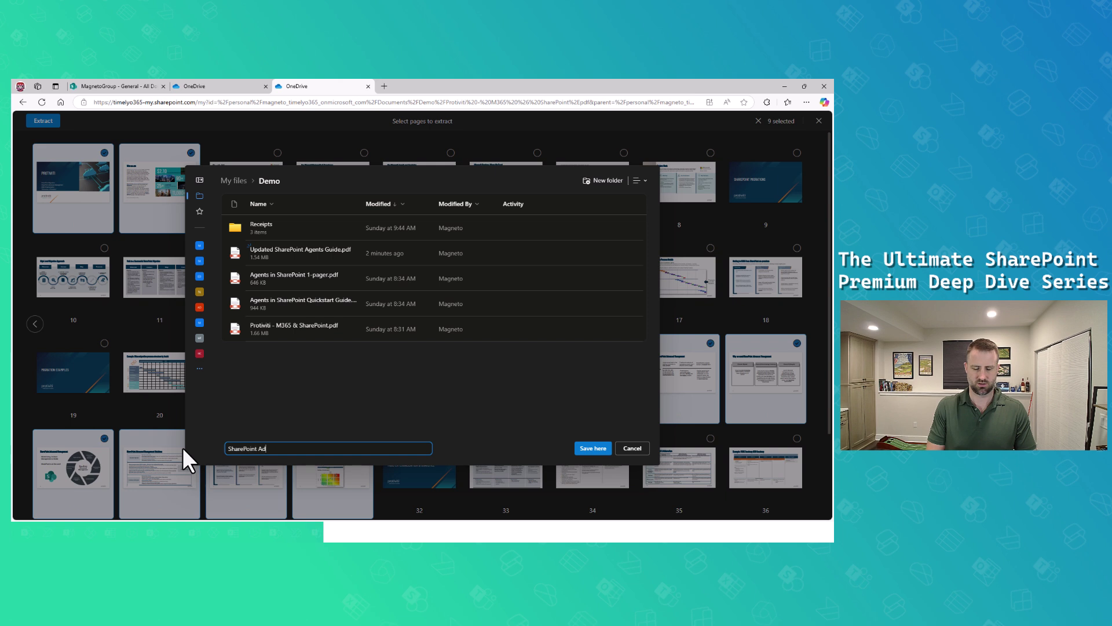
text(vanced Management Str)
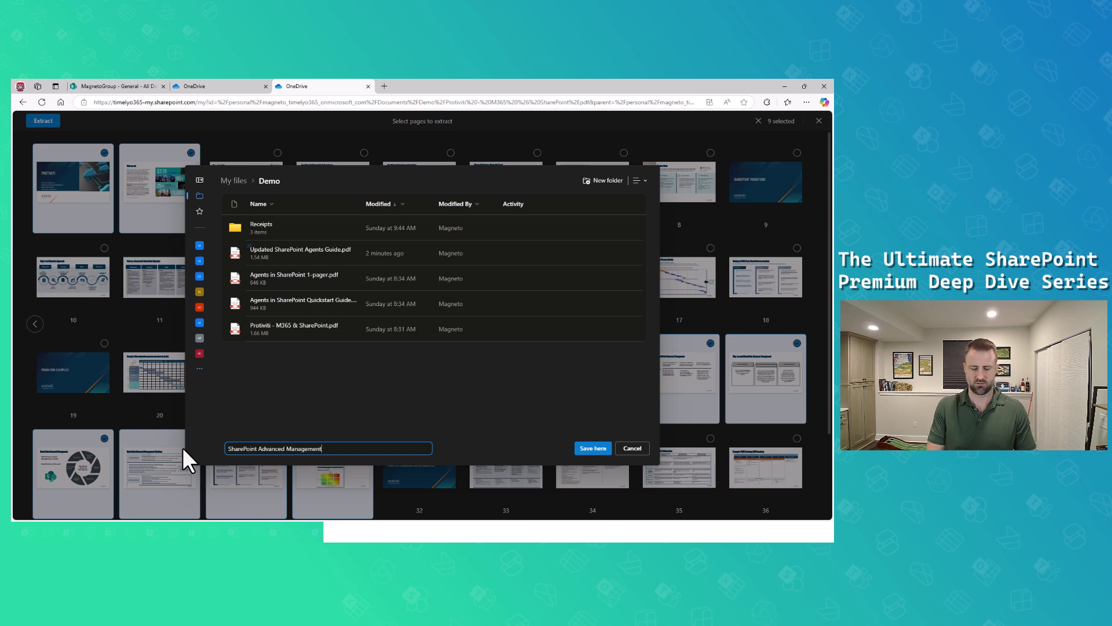
text(ategy Deck)
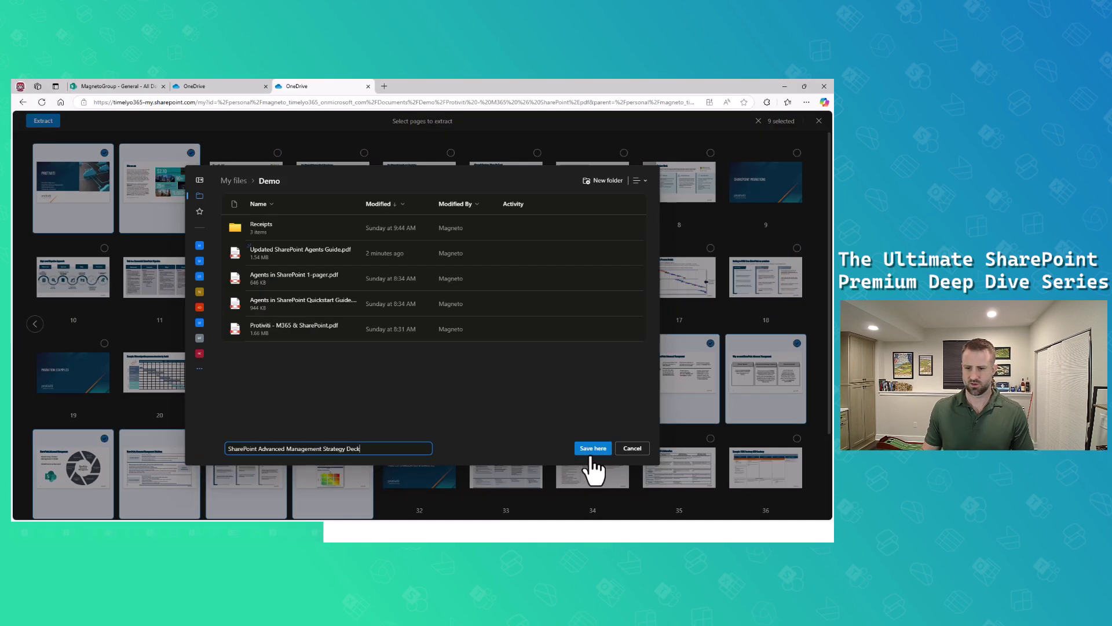
click(523, 442)
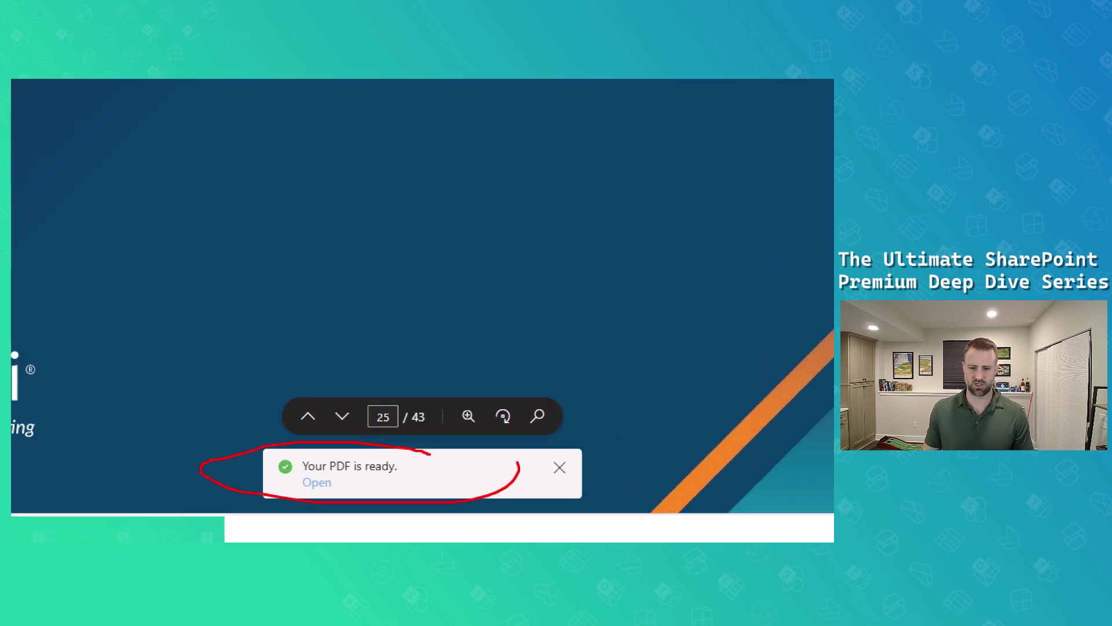
Open the new 9-page Strategy Deck PDF from the ready notice, scroll through it, and close it.
click(317, 482)
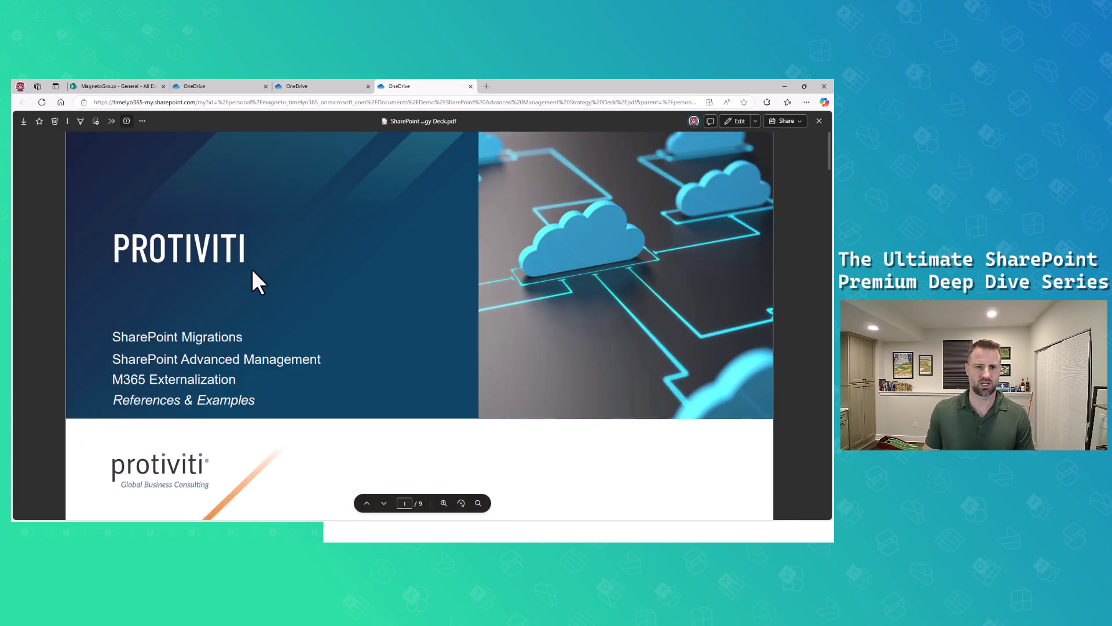
scroll(249, 280, down, 15)
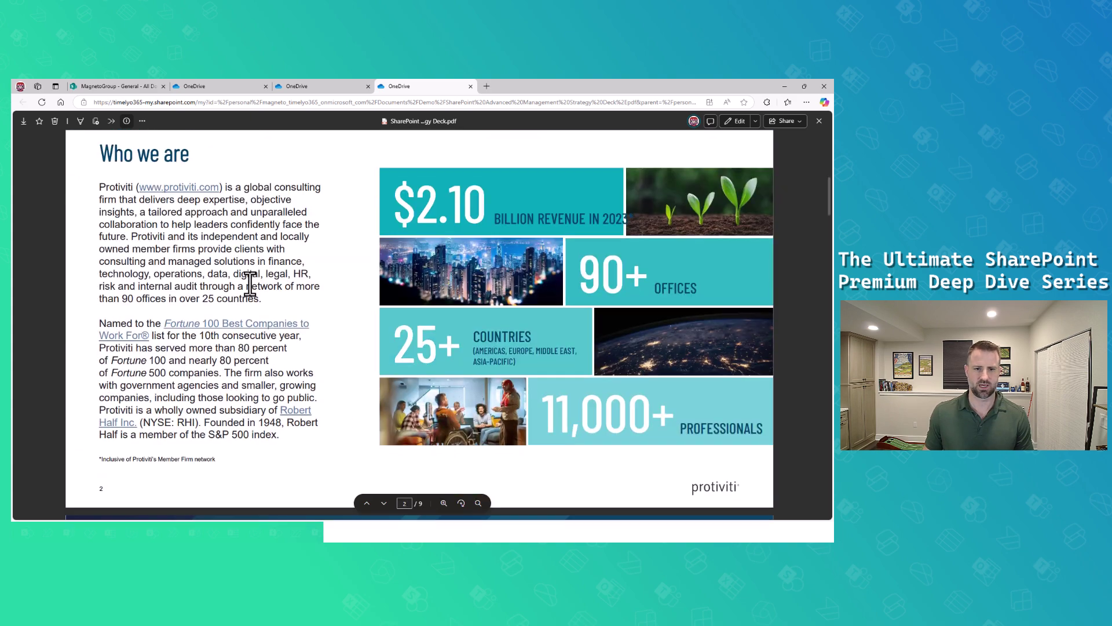
scroll(253, 298, down, 5)
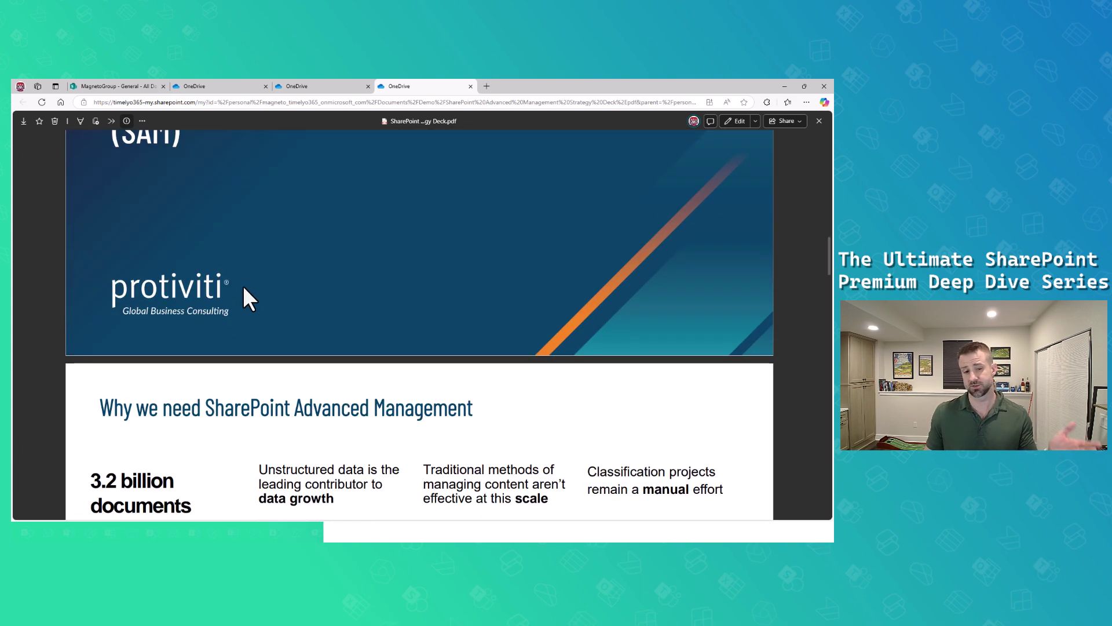
scroll(248, 283, down, 10)
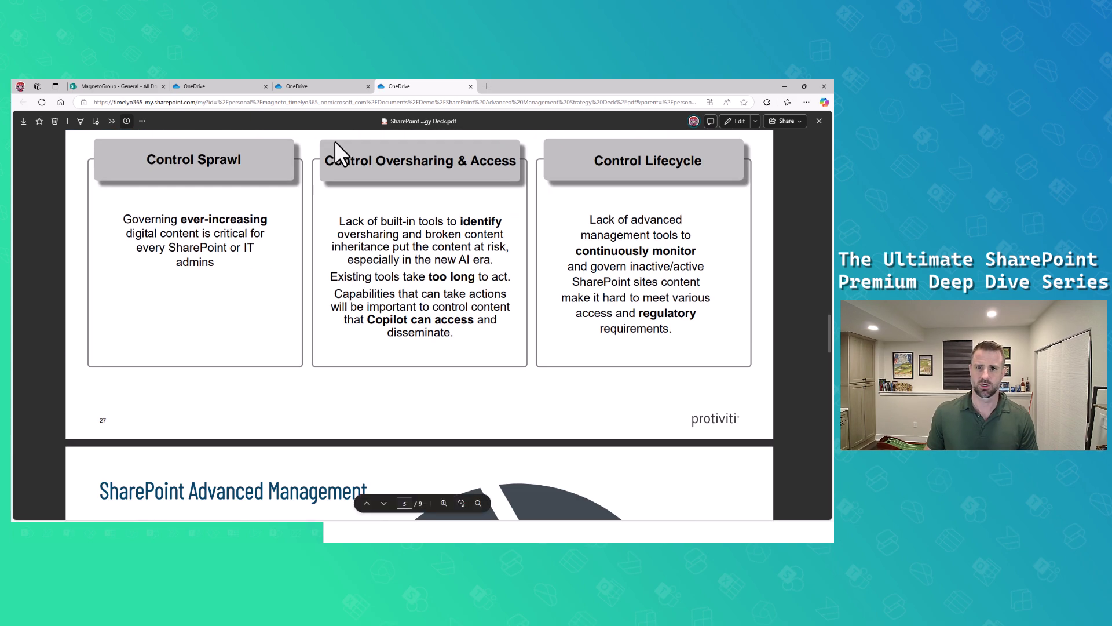
click(820, 120)
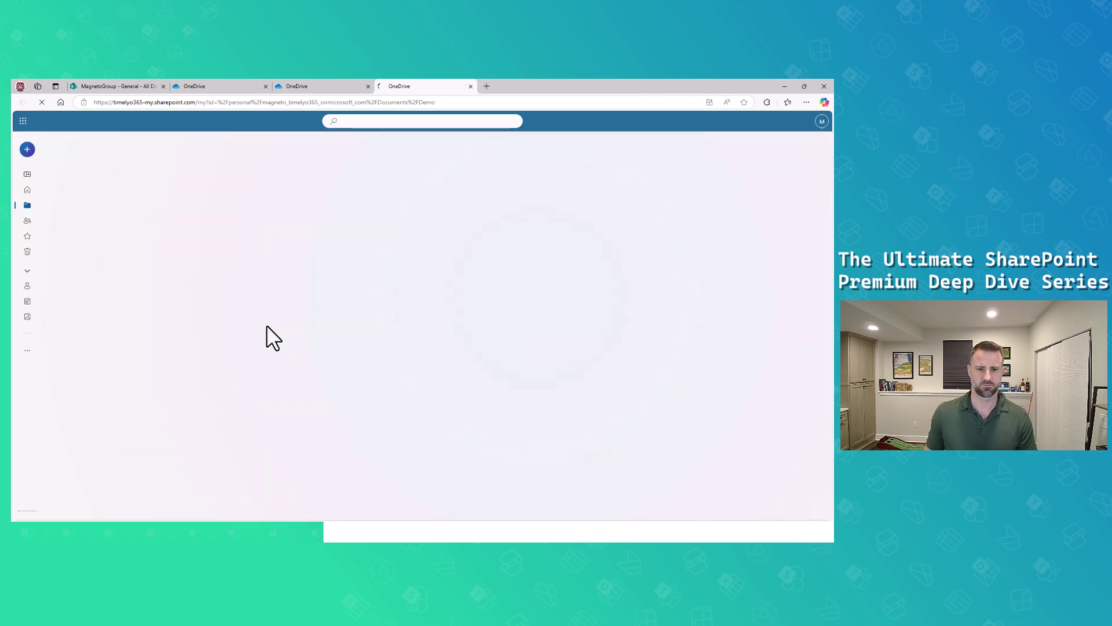